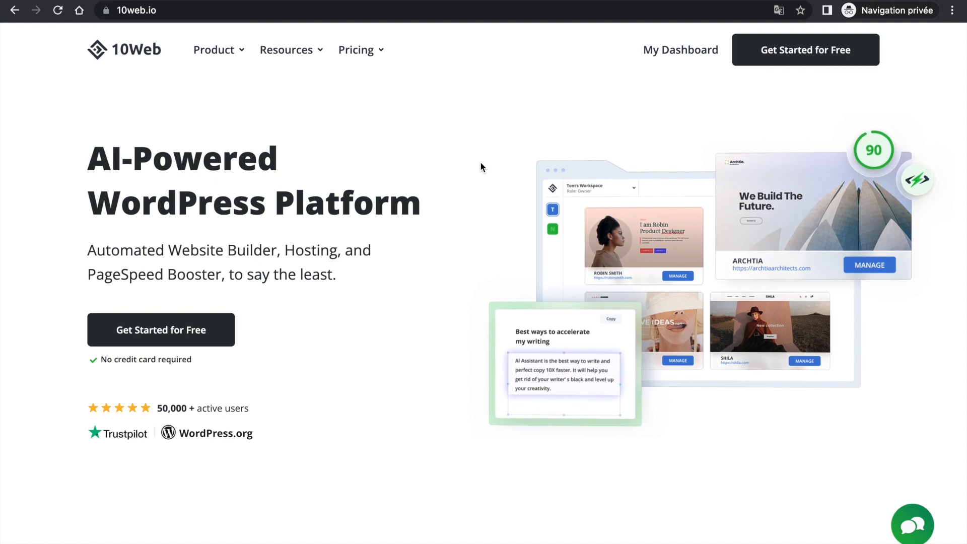
- Translate the 10Web homepage into French
right_click(481, 166)
left_click(522, 332)
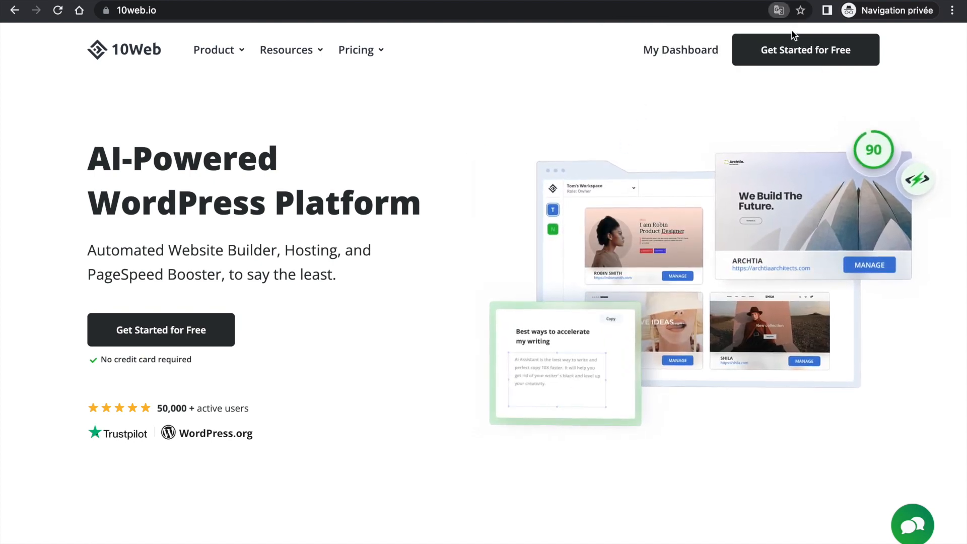
right_click(500, 160)
left_click(478, 123)
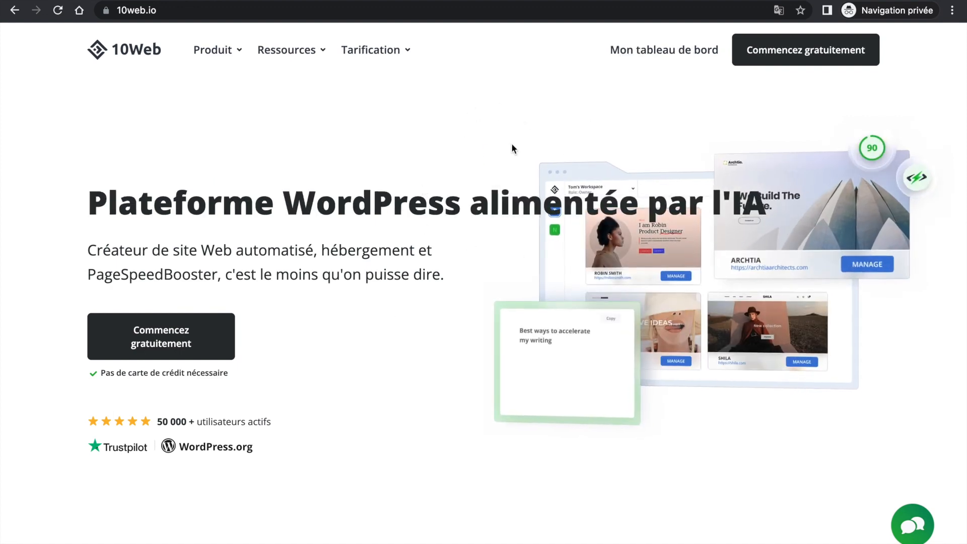
right_click(512, 288)
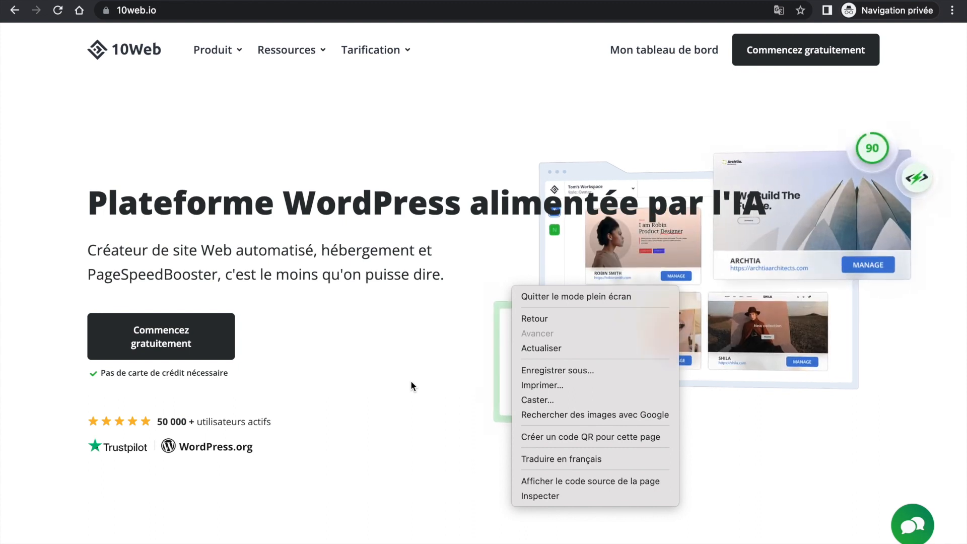
left_click(410, 386)
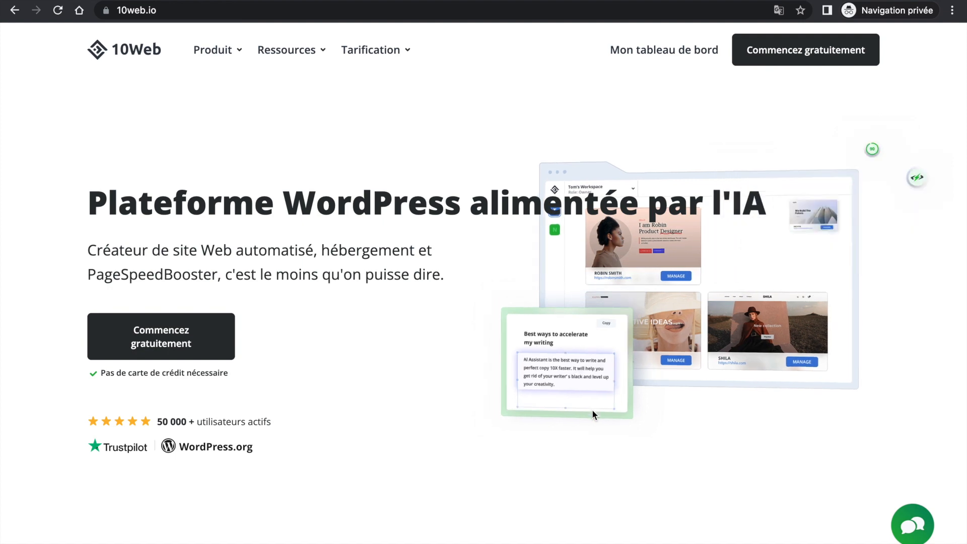
- Look over the website tools section on the homepage and open the Plateforme pricing page
scroll(540, 433, "down", 8)
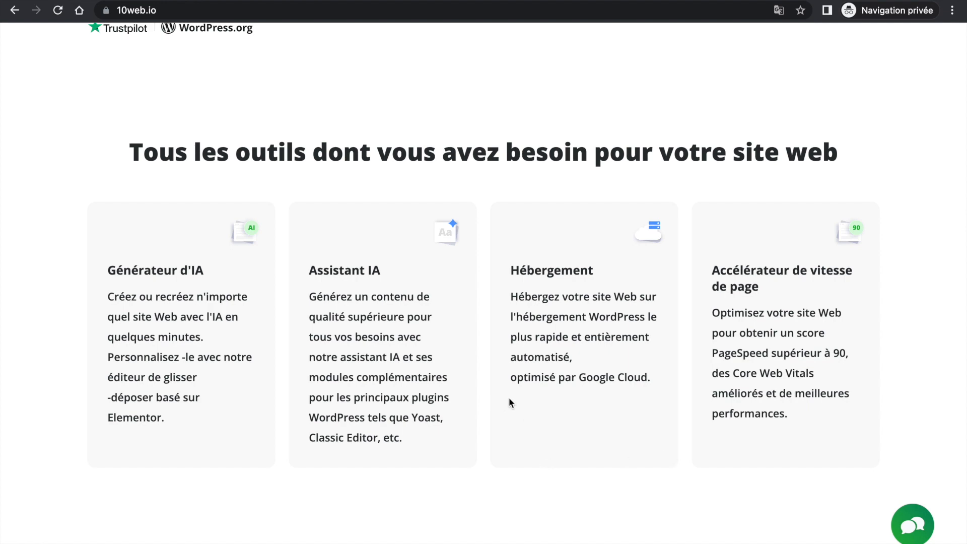
scroll(509, 397, "up", 8)
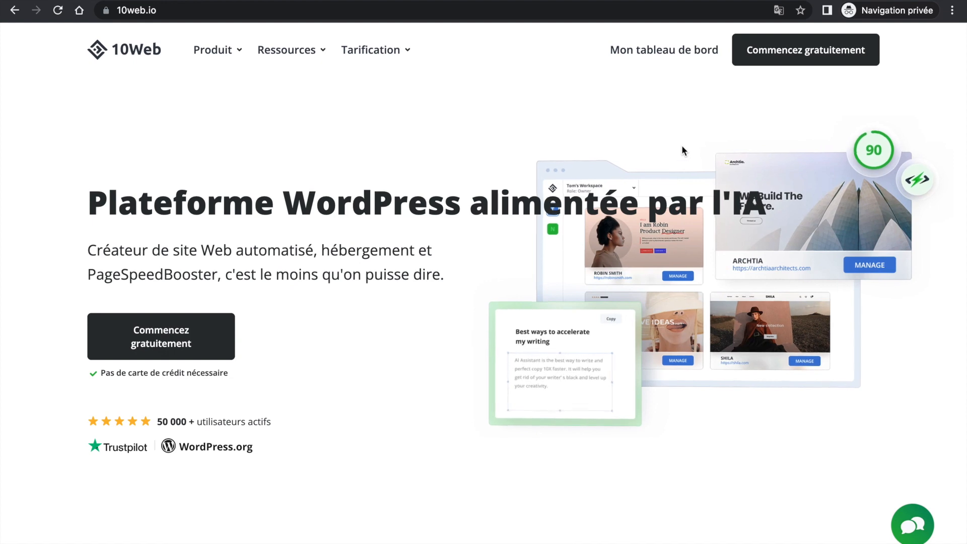
left_click(378, 56)
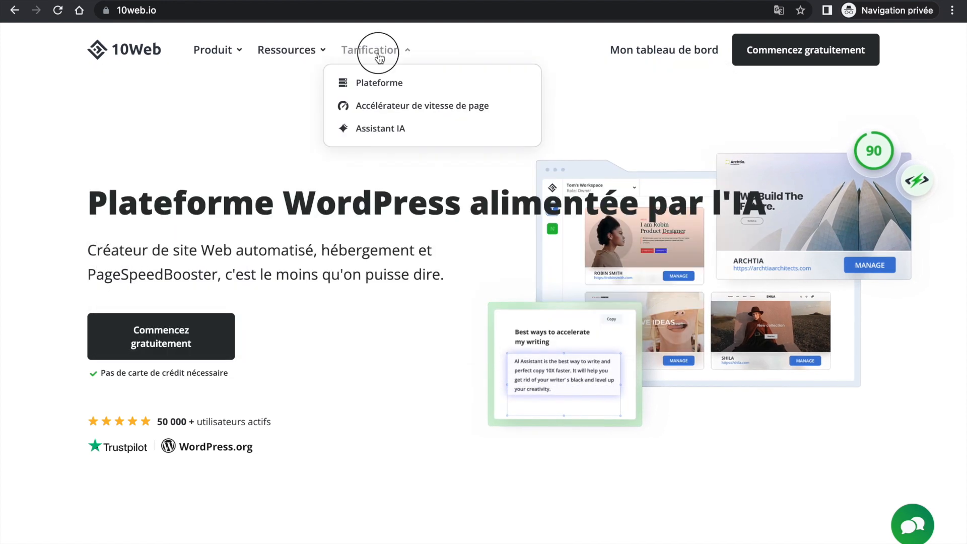
left_click(422, 90)
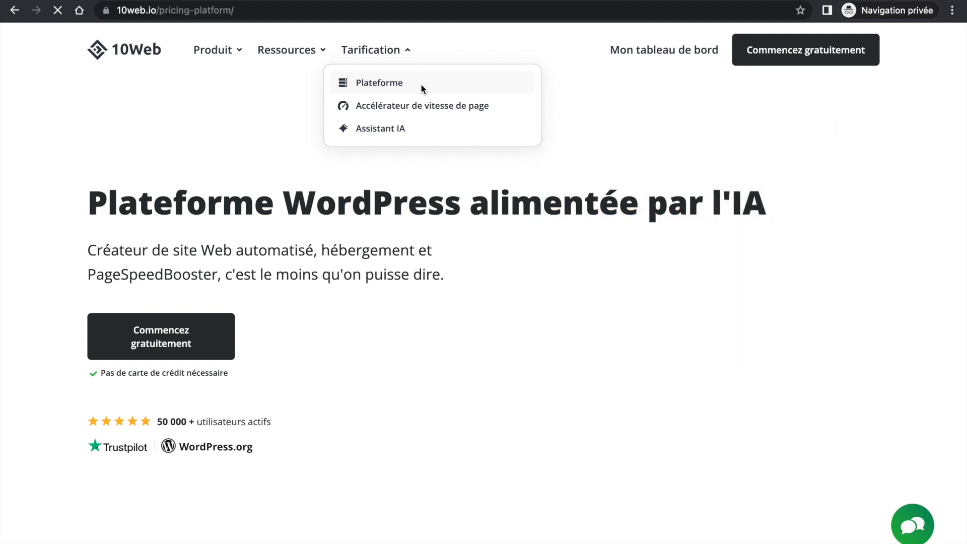
- Compare the Personnel, Prime and Agence plan prices under monthly and annual billing, returning to annual billing
scroll(277, 240, "down", 1)
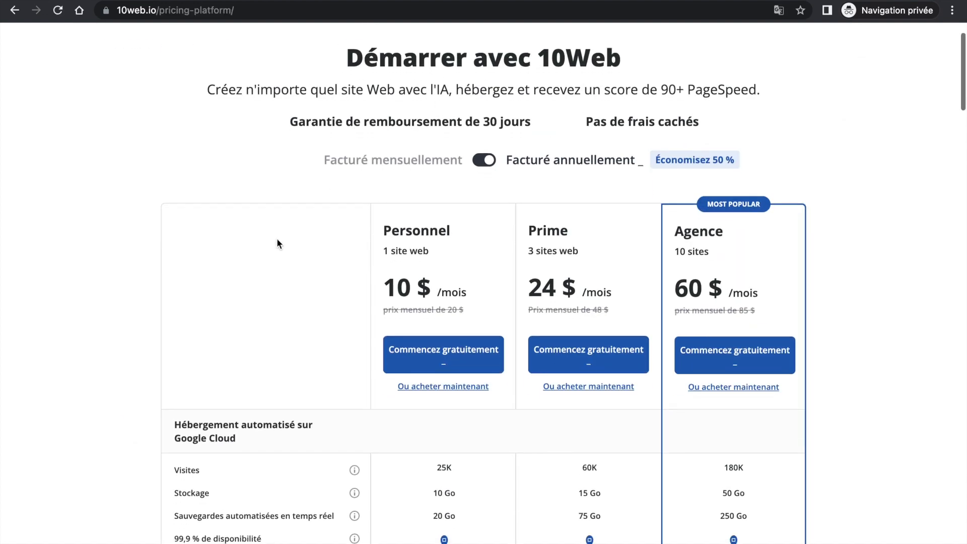
scroll(277, 239, "down", 2)
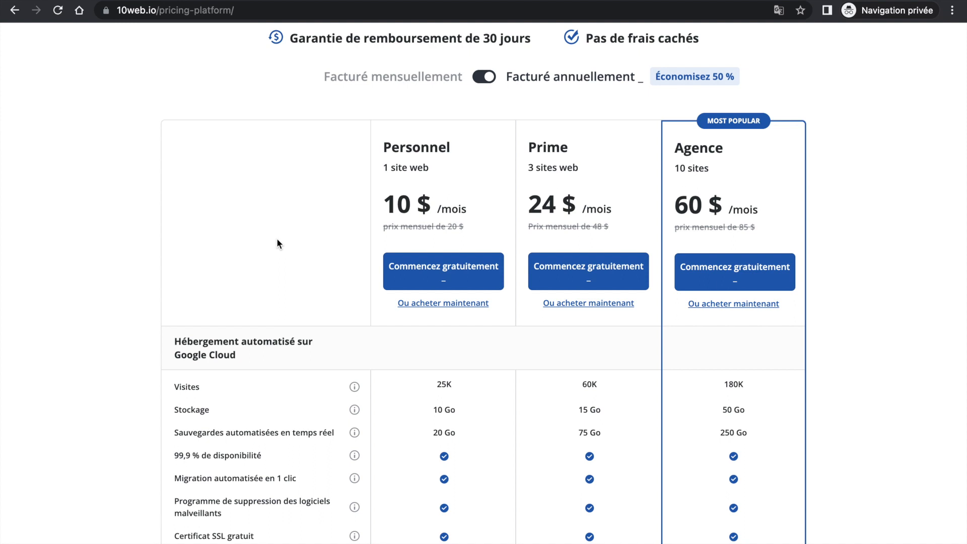
scroll(256, 251, "up", 1)
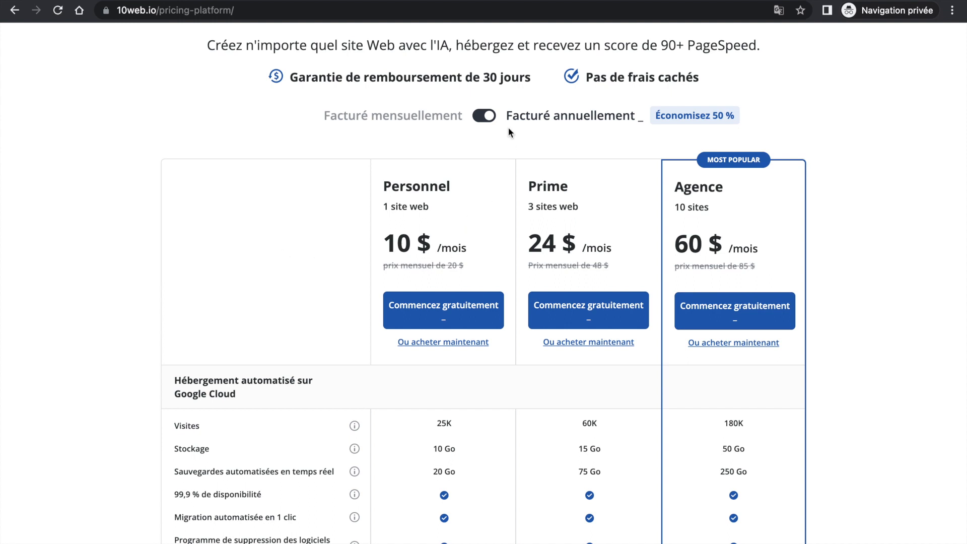
left_click(482, 120)
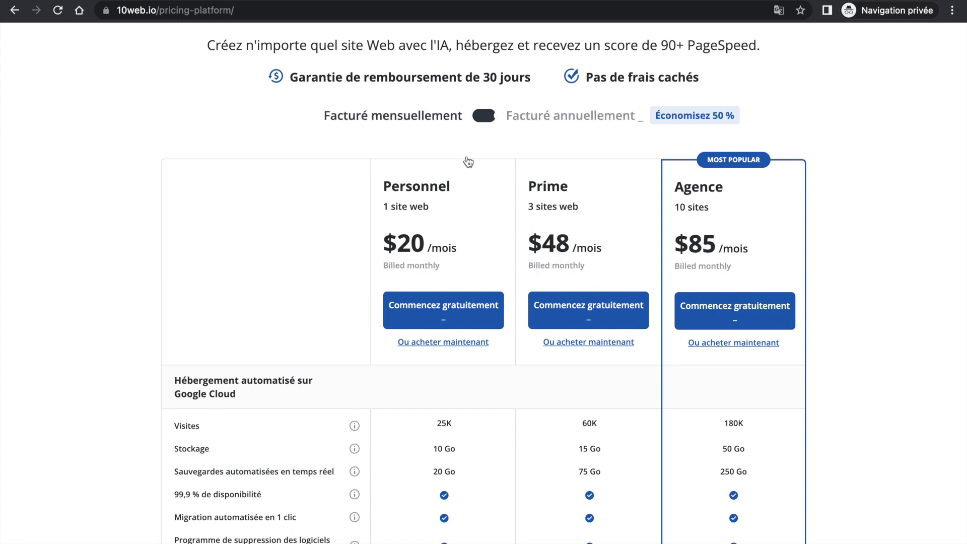
left_click(488, 120)
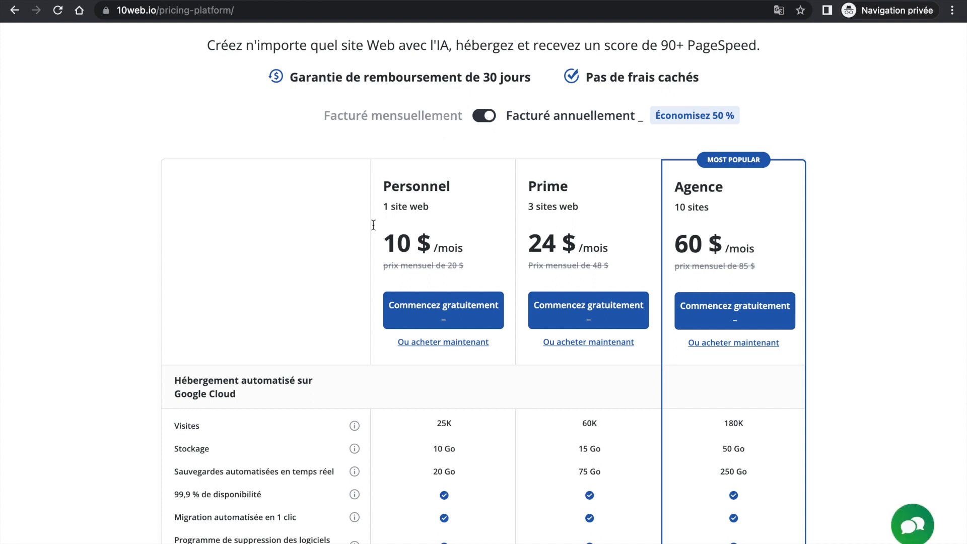
- Examine the hosting and booster features included in each plan of the pricing comparison table
scroll(457, 228, "down", 2)
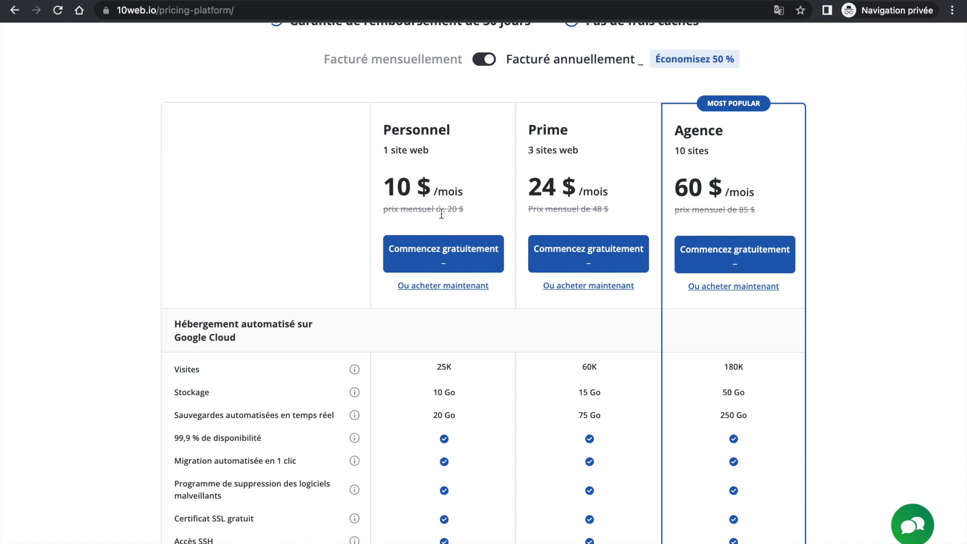
scroll(345, 216, "down", 3)
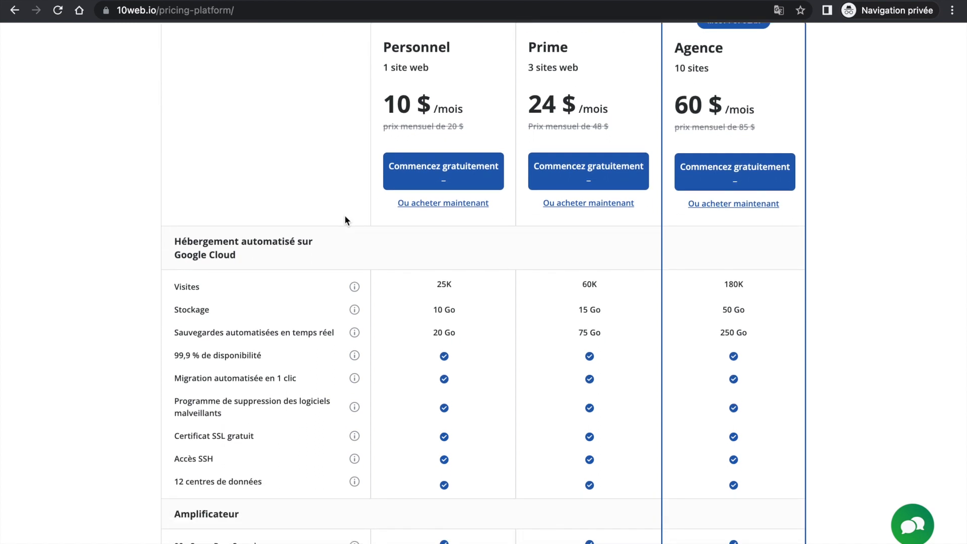
scroll(344, 220, "up", 7)
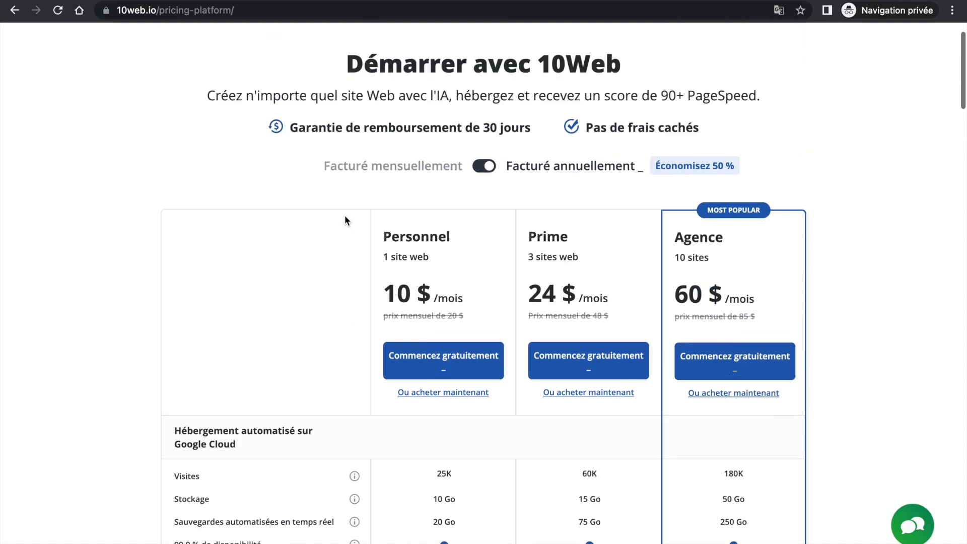
scroll(344, 220, "down", 6)
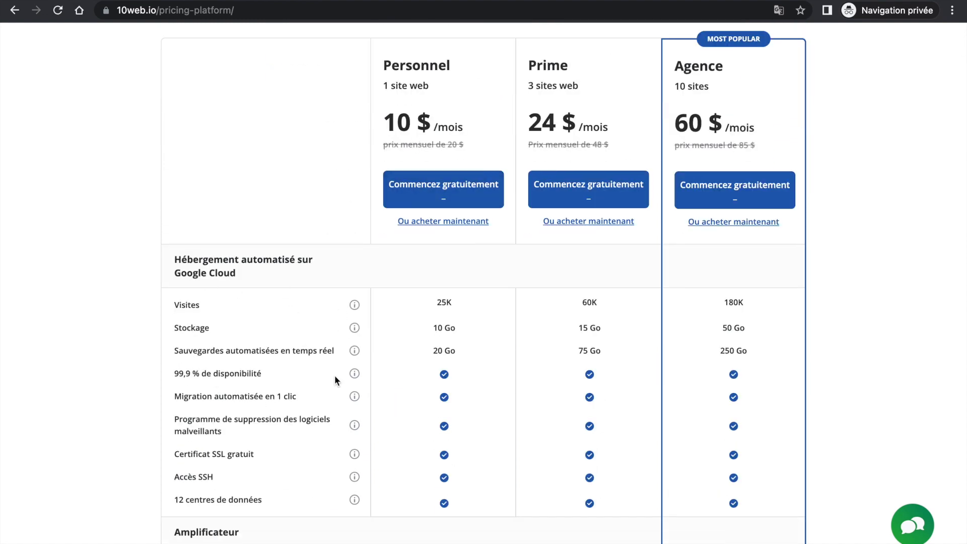
scroll(448, 392, "down", 5)
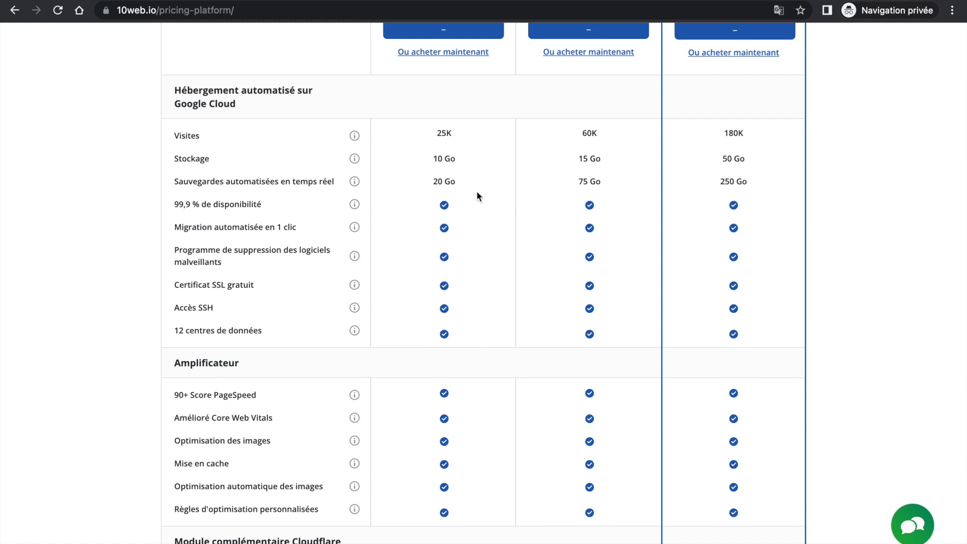
scroll(491, 287, "down", 4)
scroll(491, 287, "up", 12)
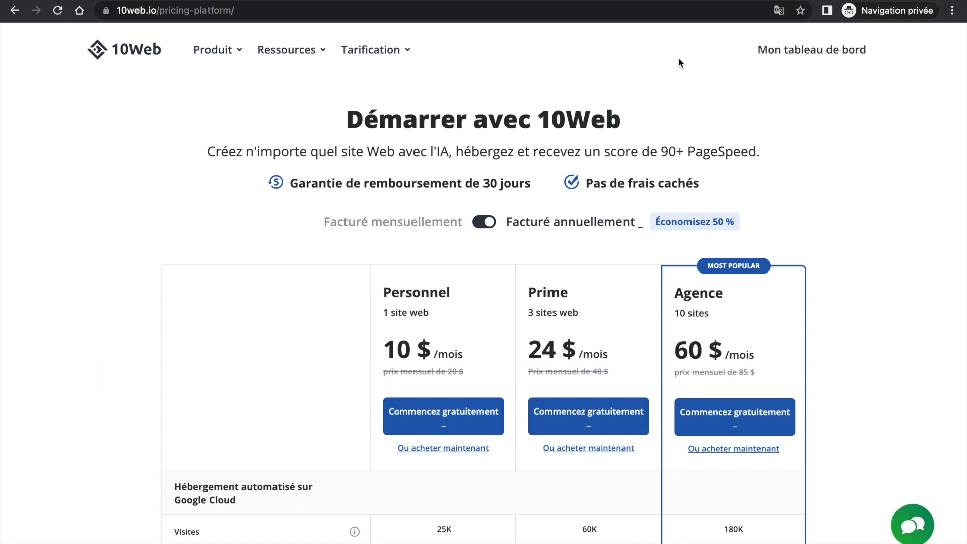
- Return to the 10Web homepage and start the free sign-up
left_click(137, 52)
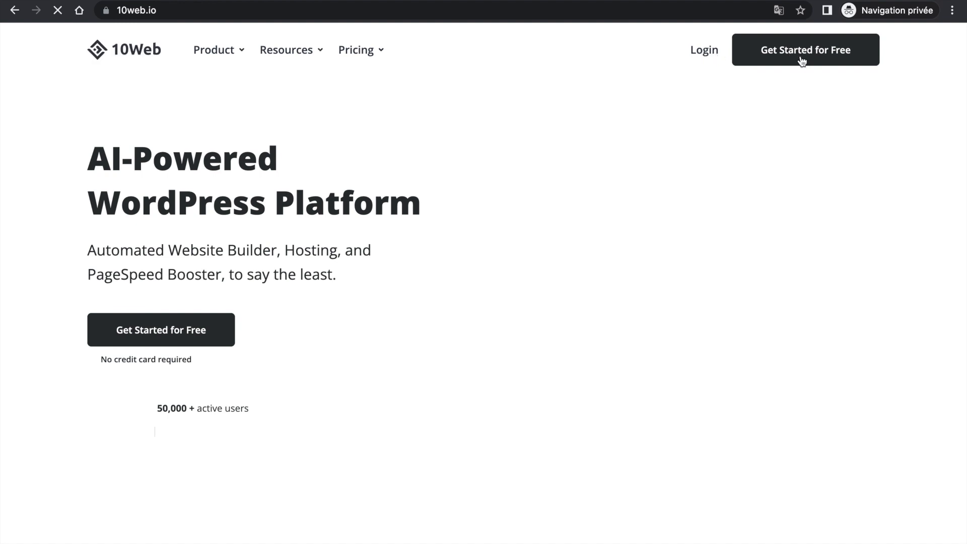
left_click(794, 34)
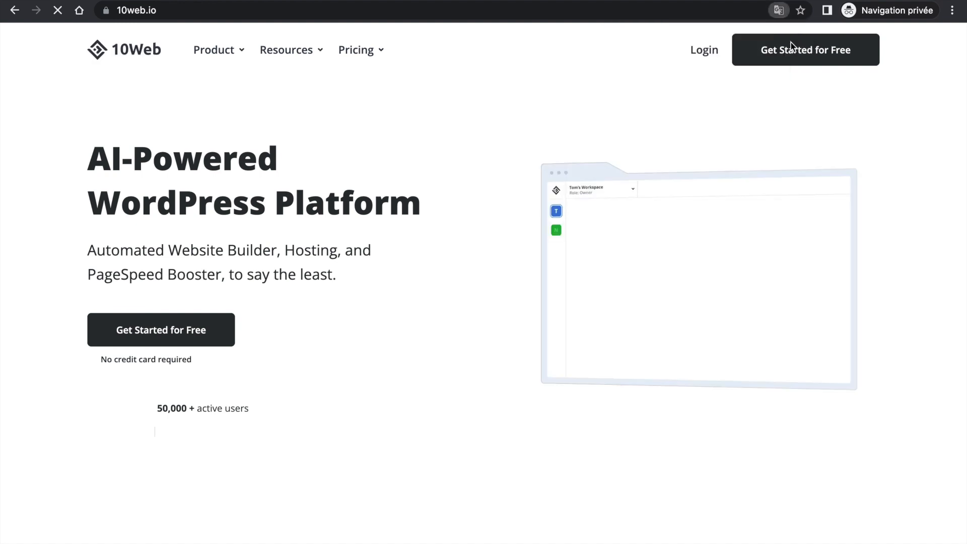
left_click(840, 64)
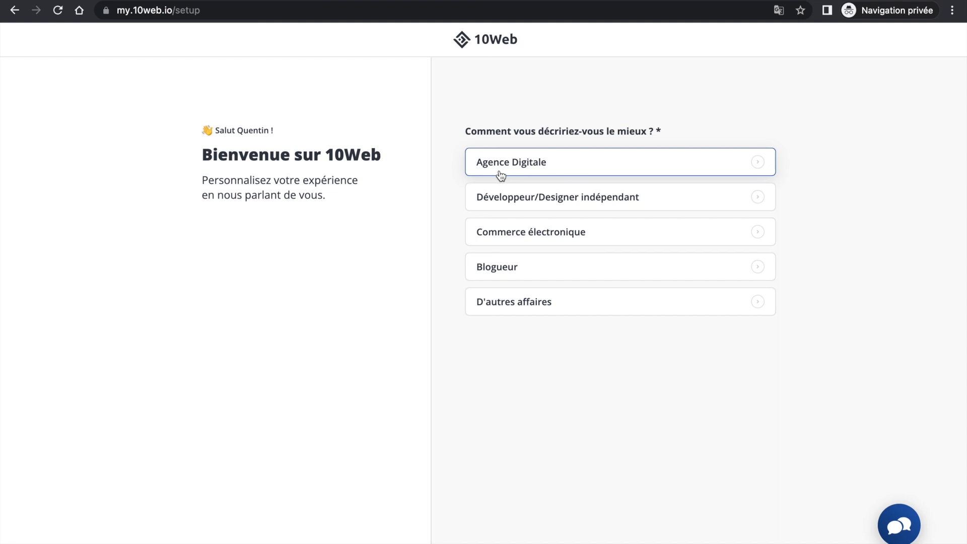
- Answer the setup questions with Agence Digitale, 1-3 sites and recherche Google, and choose Créer avec AI Builder
left_click(579, 164)
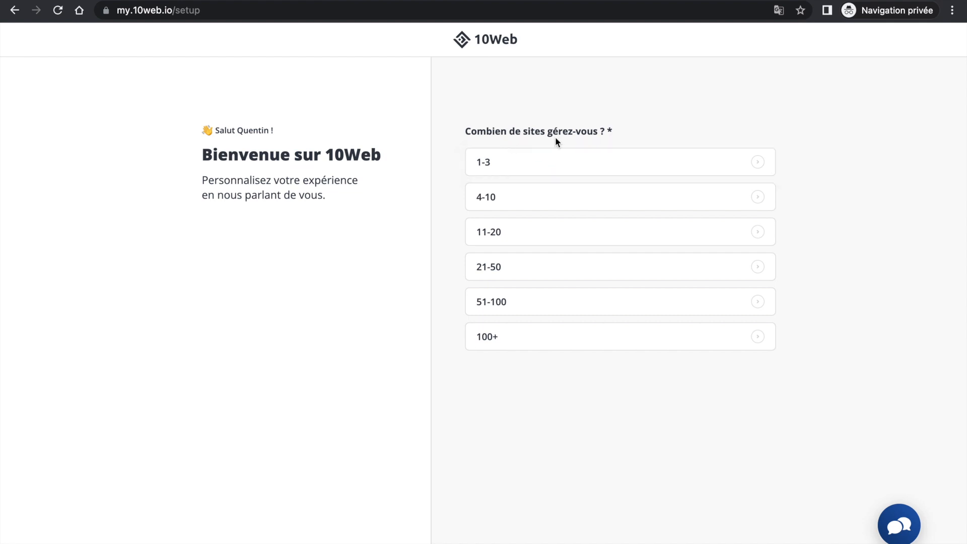
left_click(612, 170)
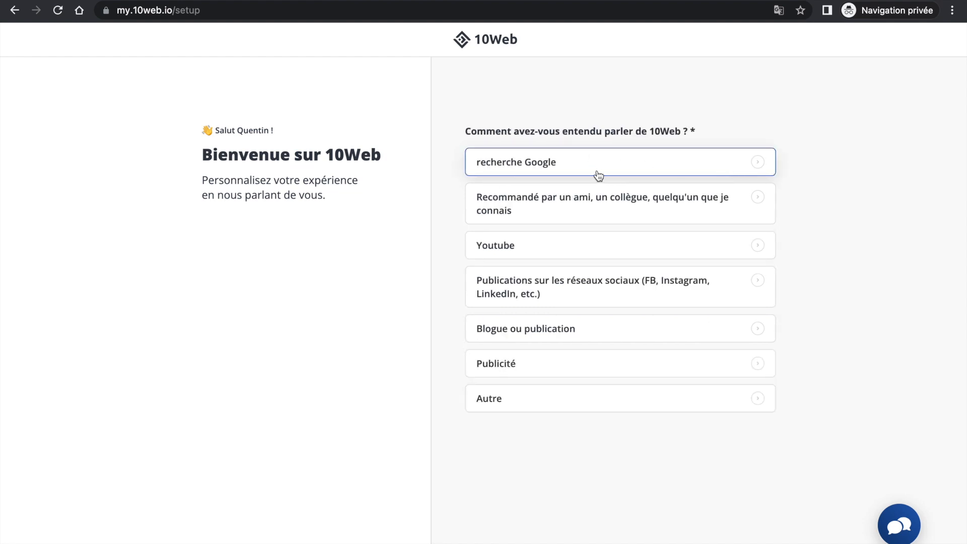
left_click(625, 169)
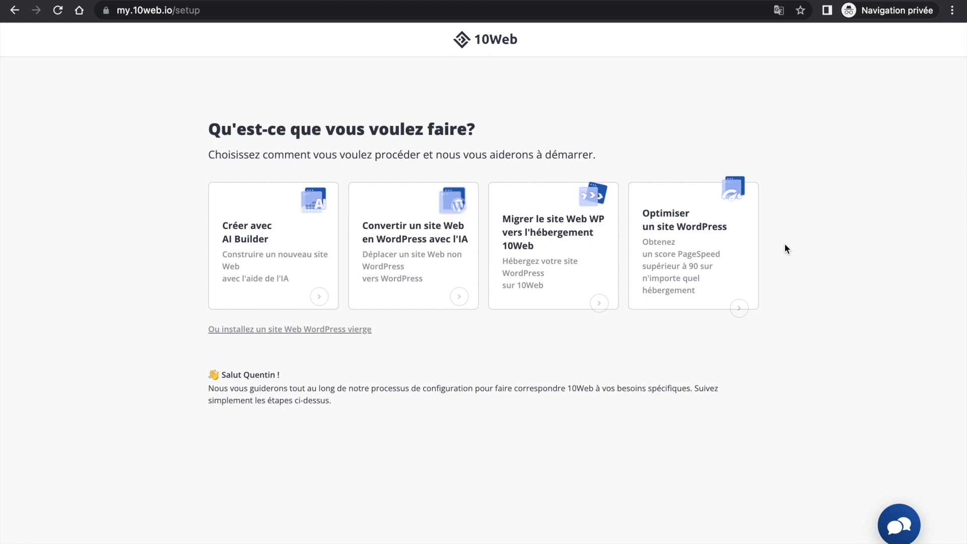
left_click(320, 243)
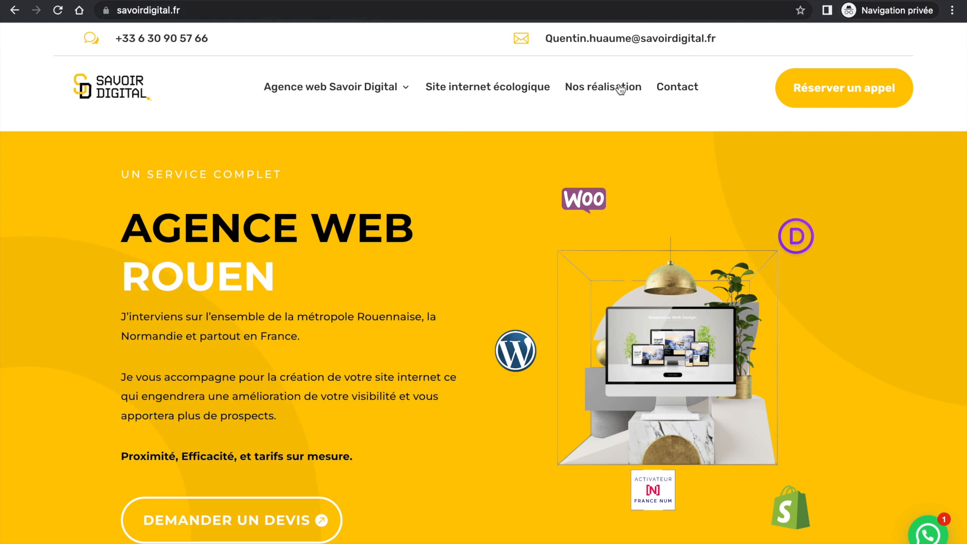
left_click(274, 14)
key("ctrl+c")
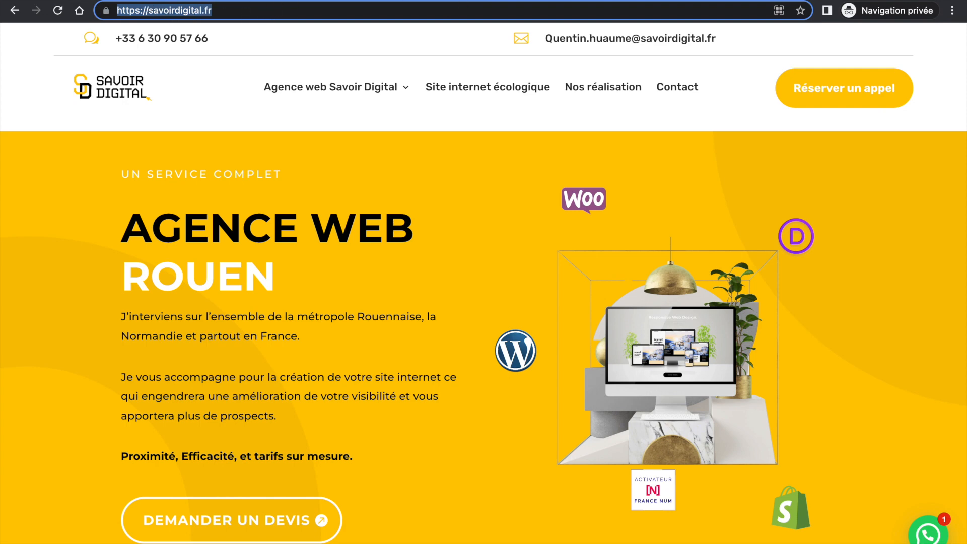
scroll(417, 232, "down", 6)
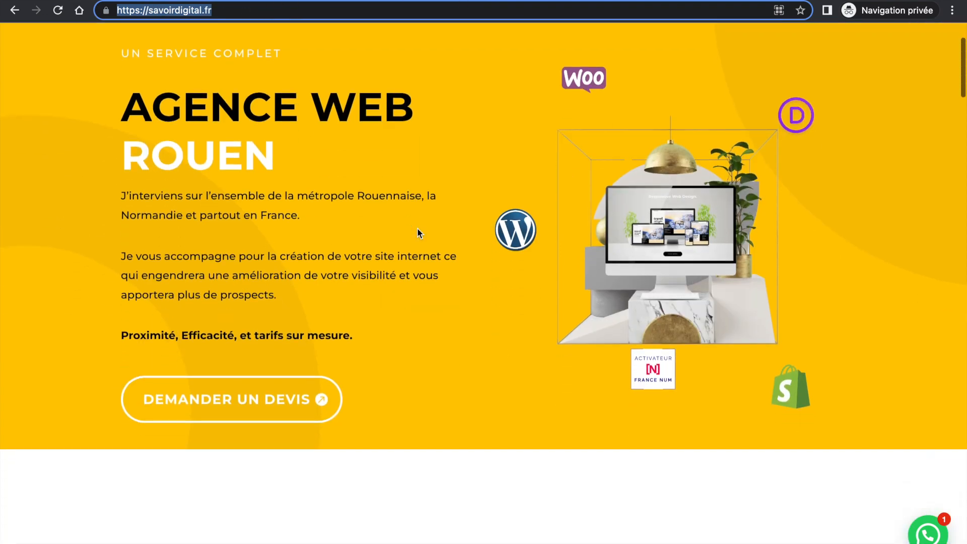
scroll(457, 242, "down", 12)
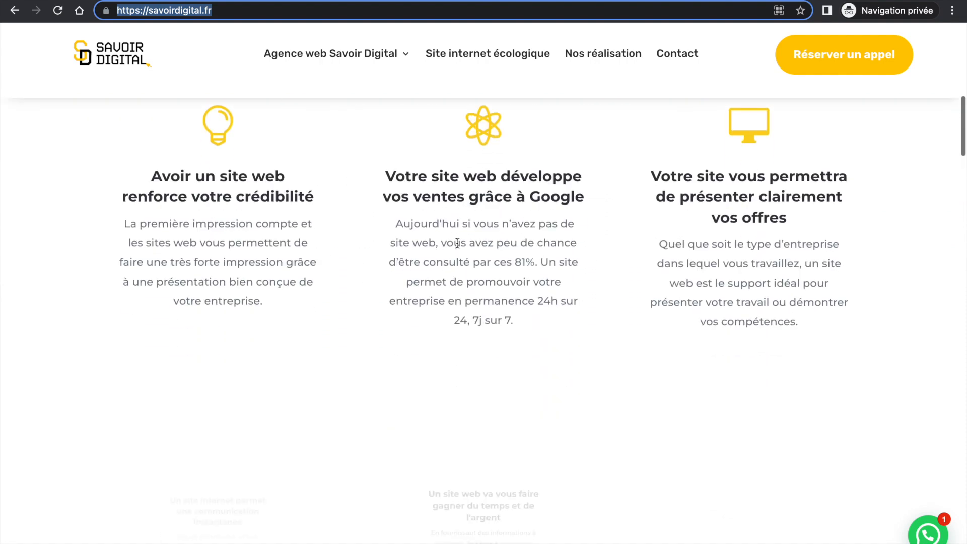
scroll(456, 241, "down", 15)
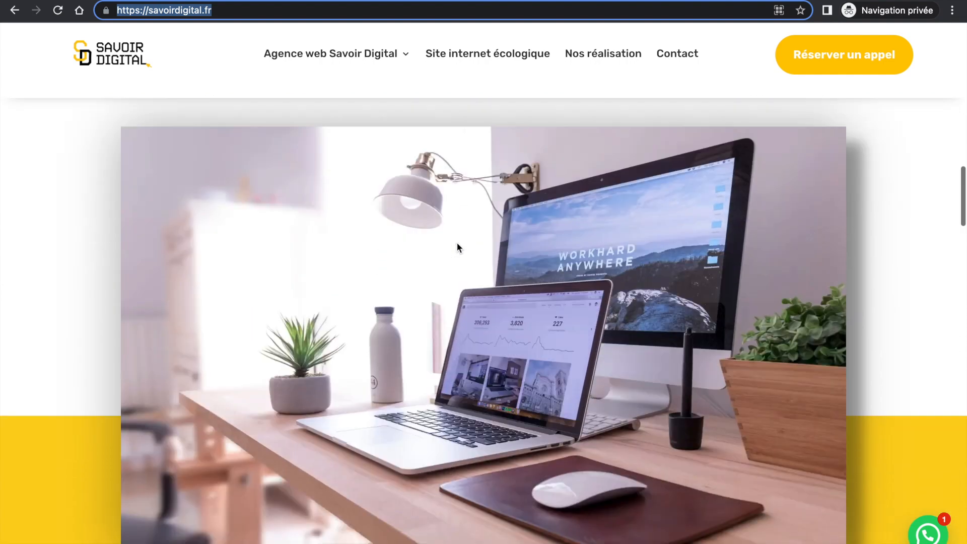
scroll(457, 243, "down", 8)
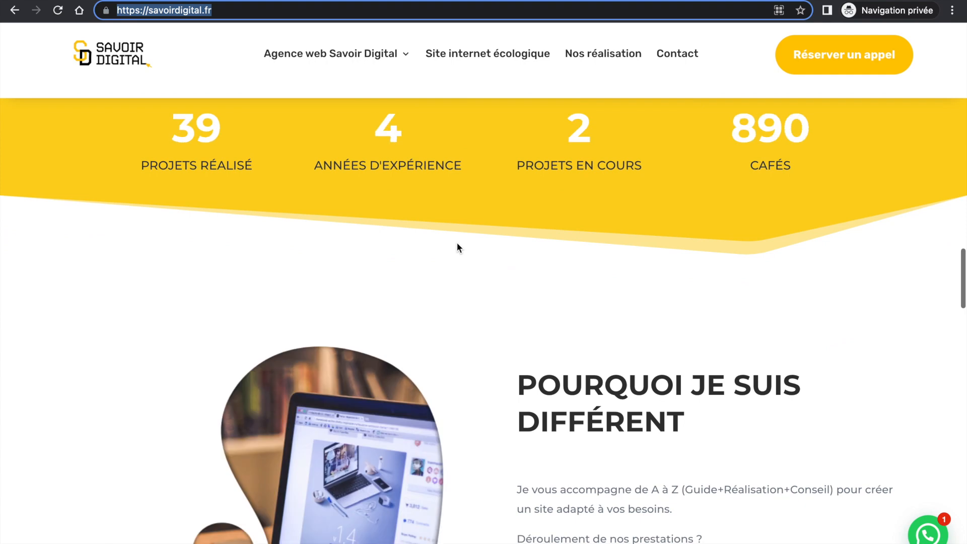
scroll(456, 241, "down", 20)
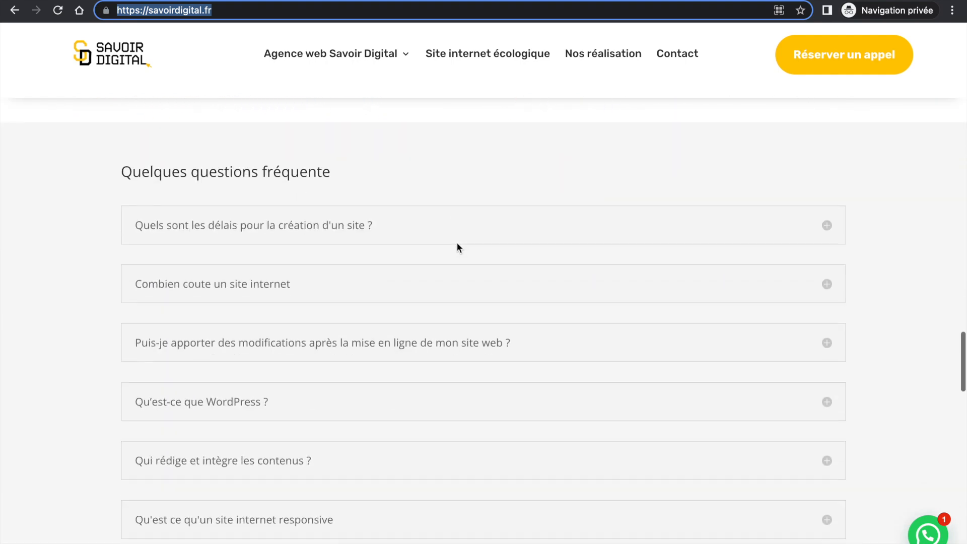
scroll(457, 245, "down", 15)
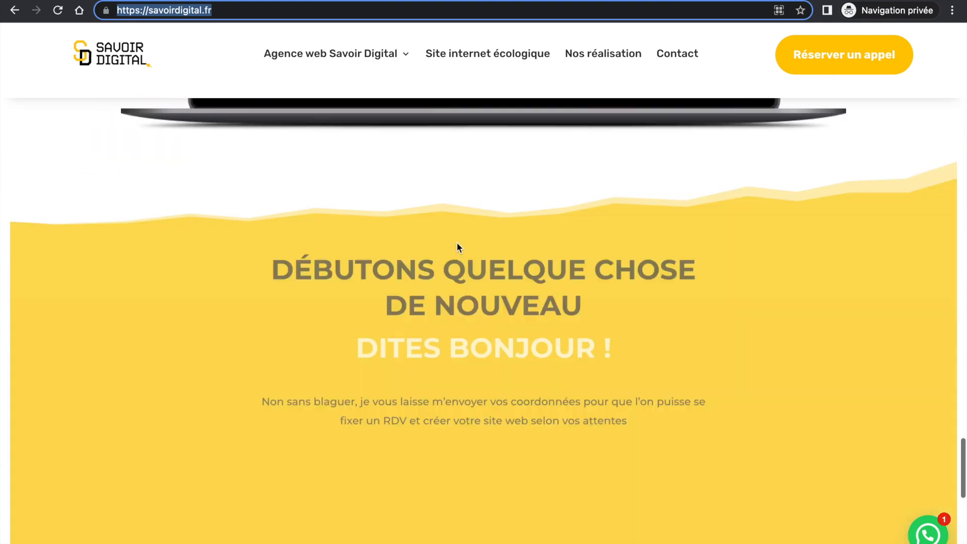
scroll(457, 247, "down", 7)
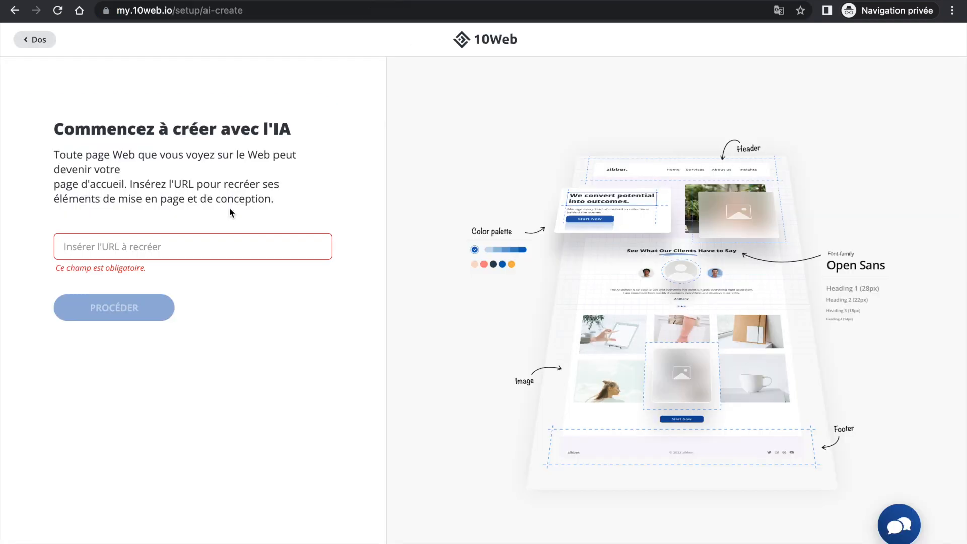
key("ctrl+v")
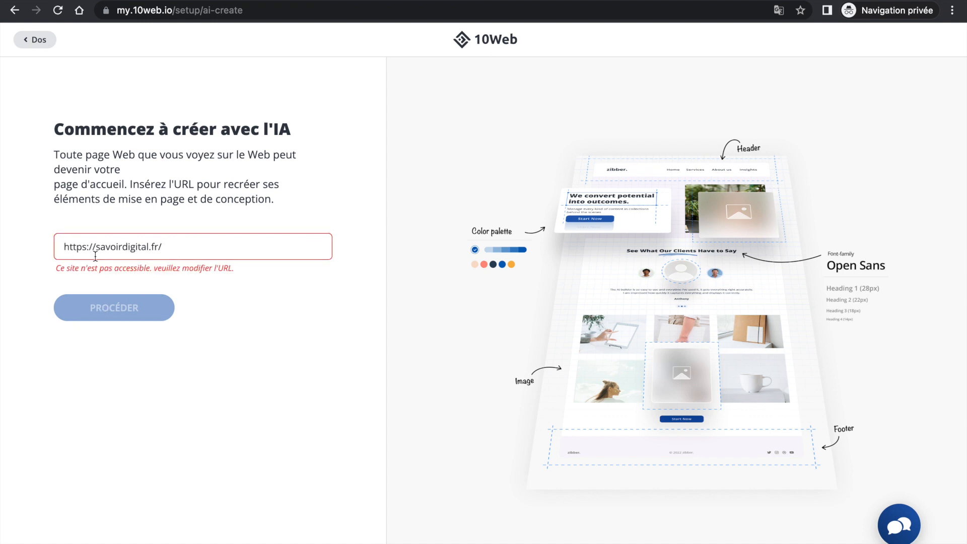
key("BackSpace")
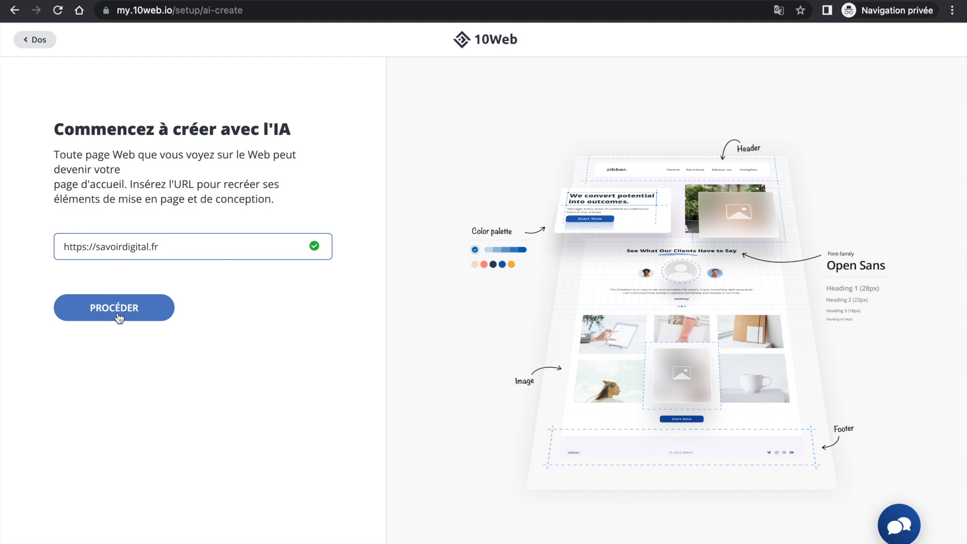
left_click(135, 318)
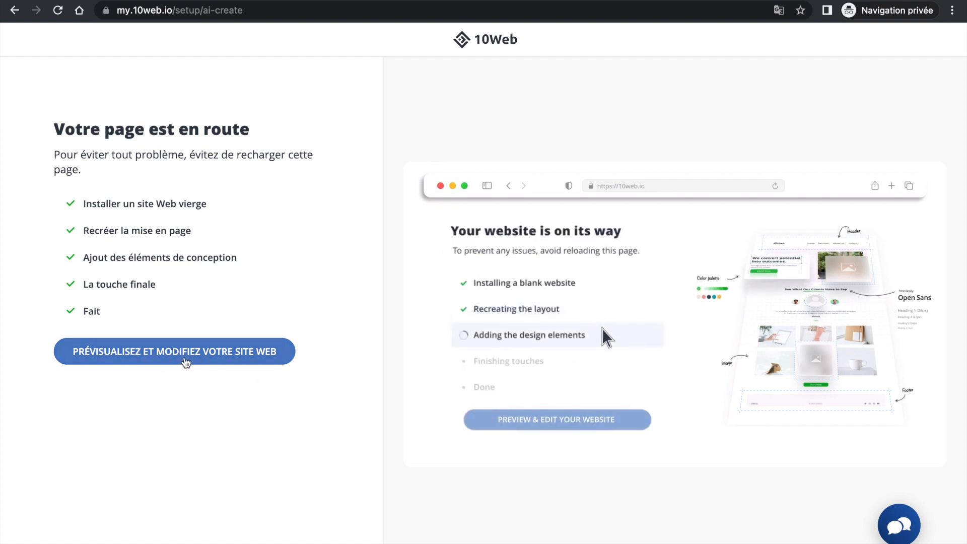
left_click(160, 361)
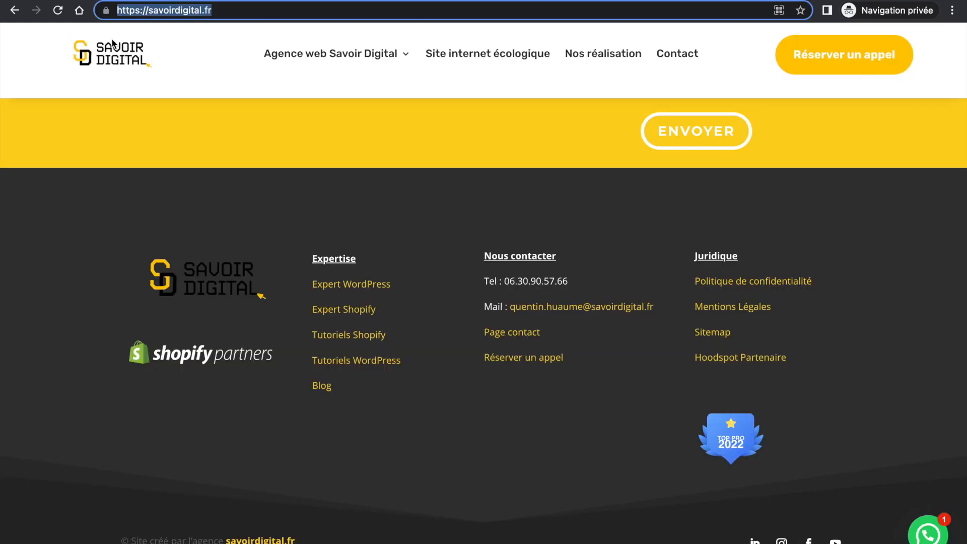
scroll(112, 45, "up", 20)
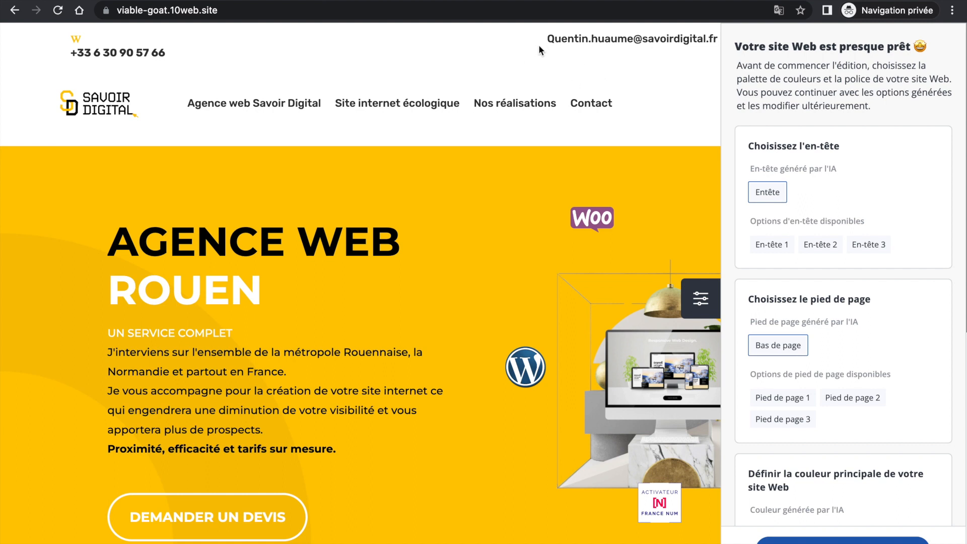
- Preview the En-tête 1, En-tête 2 and En-tête 3 headers on the generated site, and restore the AI-generated Entête header
scroll(403, 340, "down", 1)
scroll(403, 340, "up", 1)
left_click(773, 248)
left_click(818, 248)
left_click(868, 247)
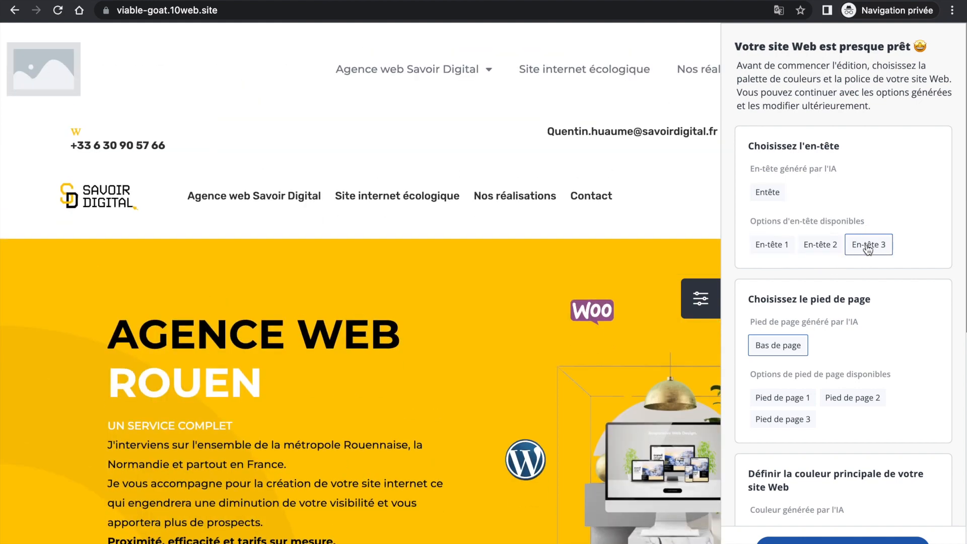
left_click(766, 196)
- Examine the available colour and font options and the generated homepage from its hero section down to the footer
scroll(839, 442, "down", 4)
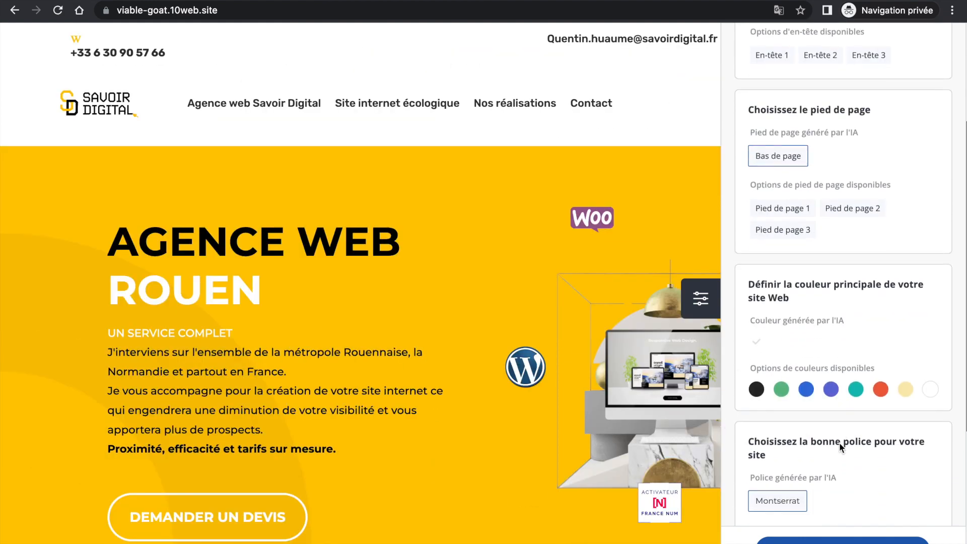
scroll(768, 463, "down", 5)
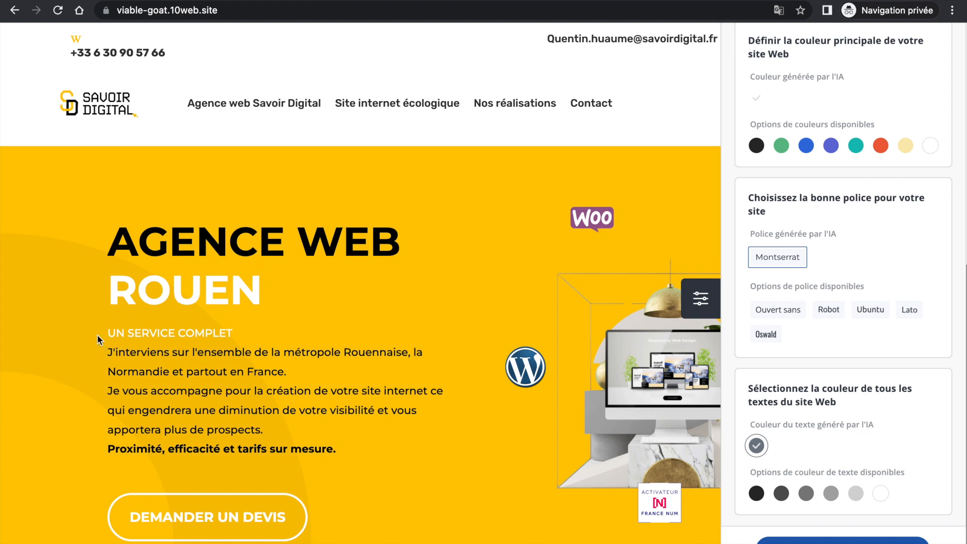
scroll(504, 459, "down", 2)
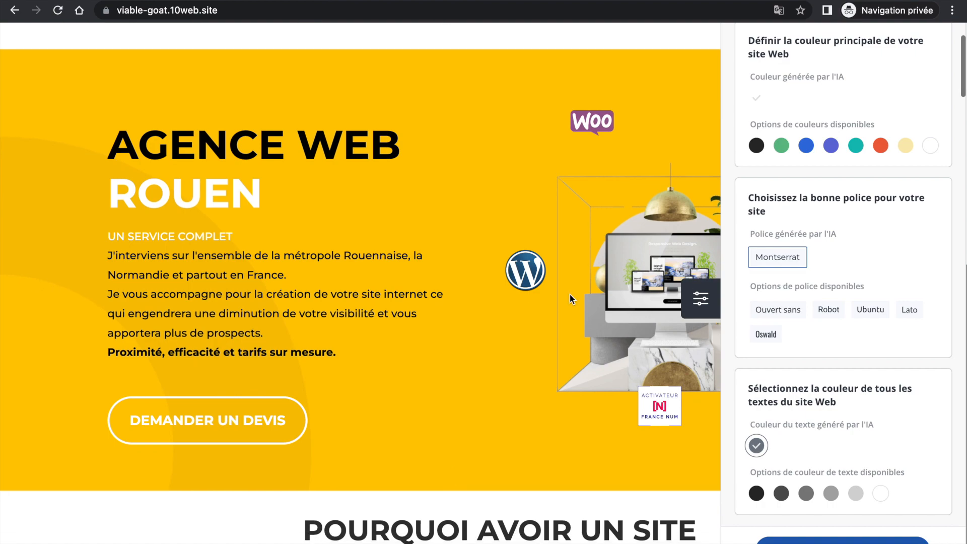
scroll(569, 293, "down", 8)
scroll(569, 294, "up", 4)
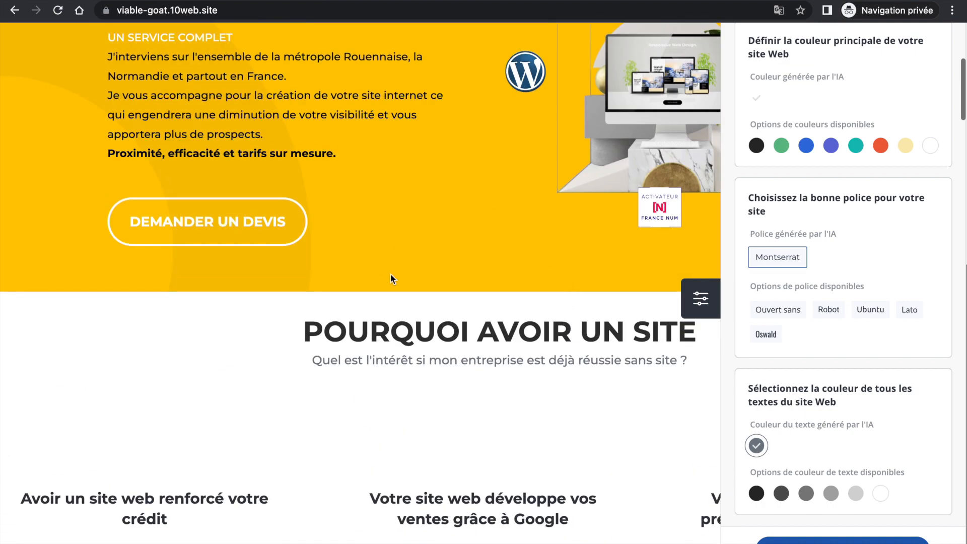
scroll(416, 214, "up", 6)
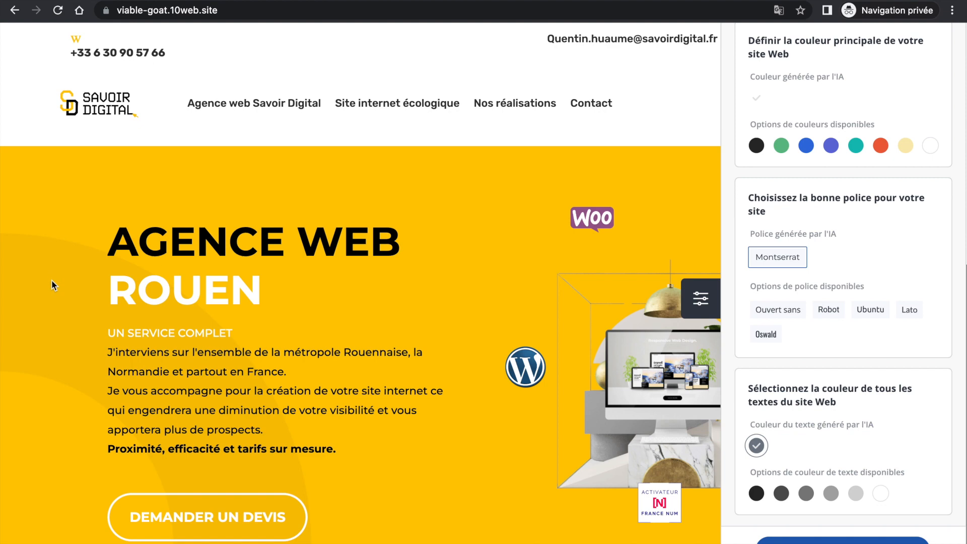
scroll(52, 279, "down", 10)
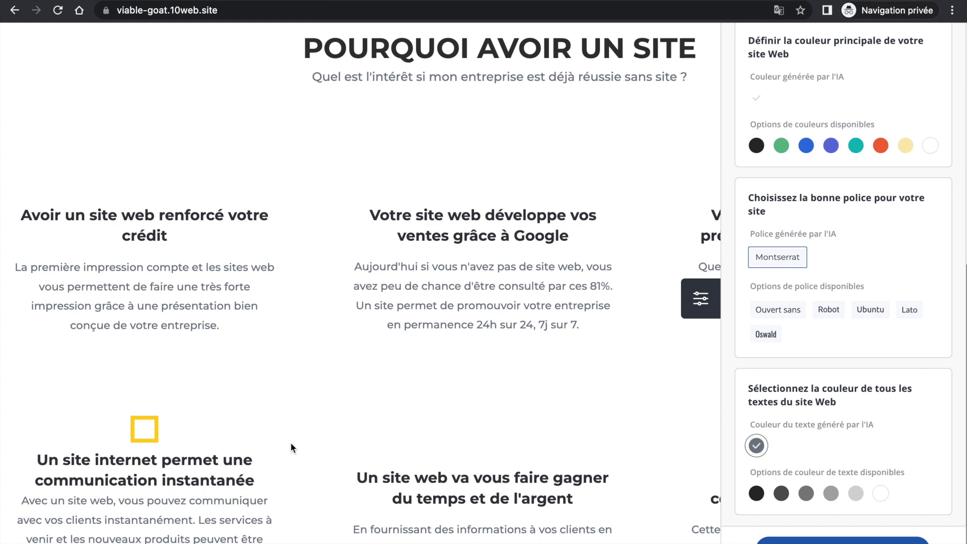
scroll(291, 443, "down", 4)
scroll(291, 443, "down", 15)
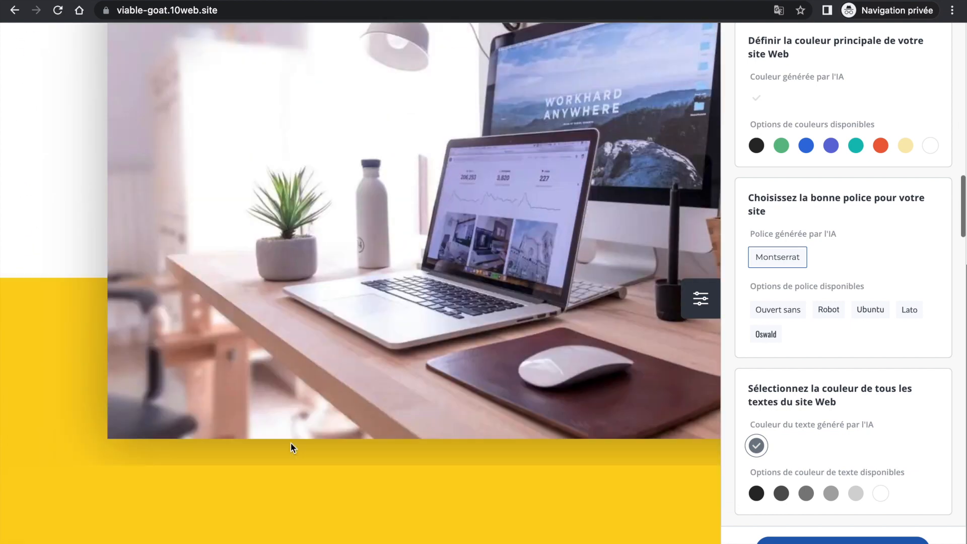
scroll(291, 443, "down", 2)
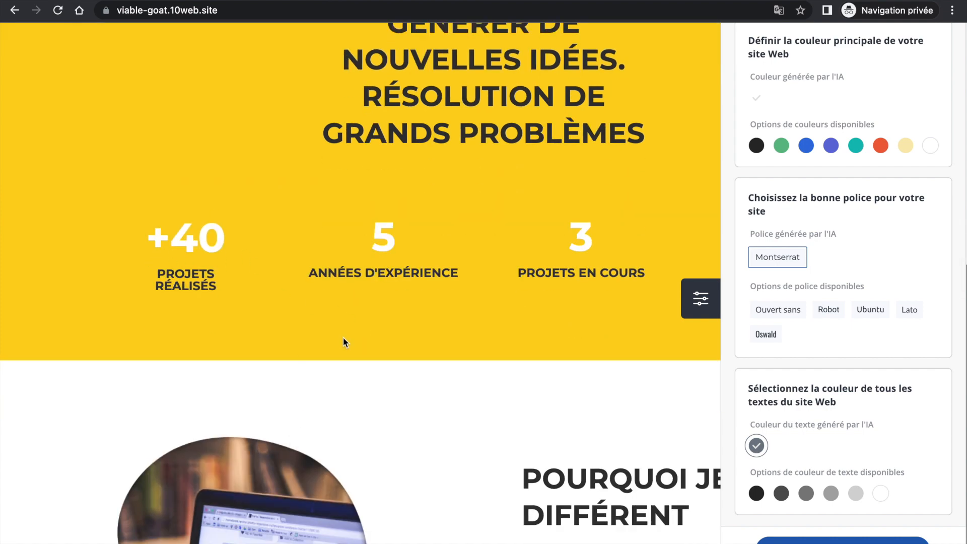
scroll(343, 340, "down", 10)
scroll(343, 335, "down", 7)
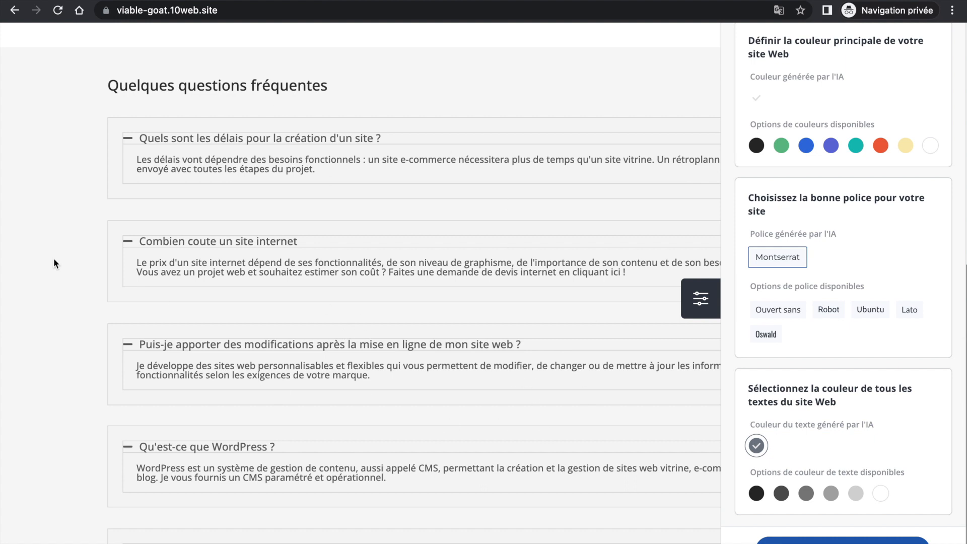
scroll(54, 260, "down", 15)
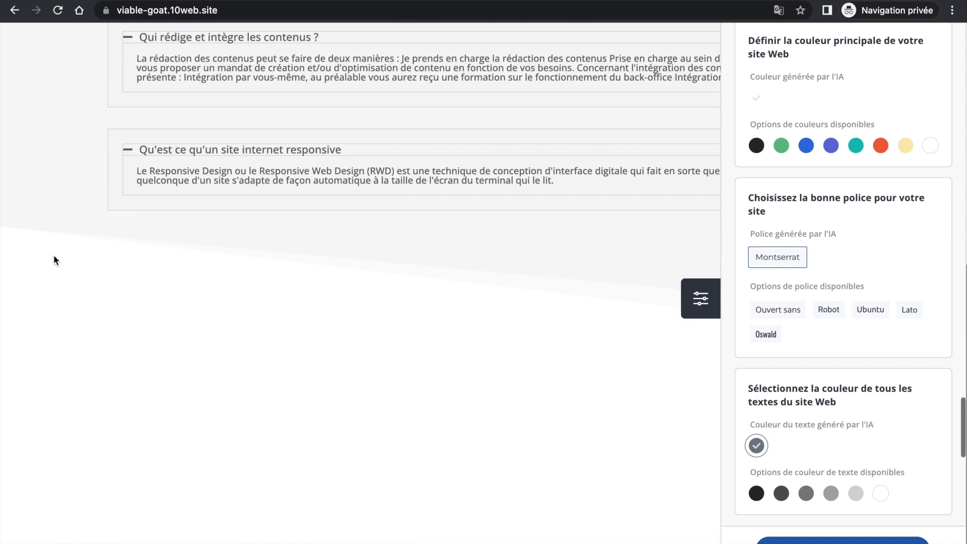
scroll(54, 259, "down", 12)
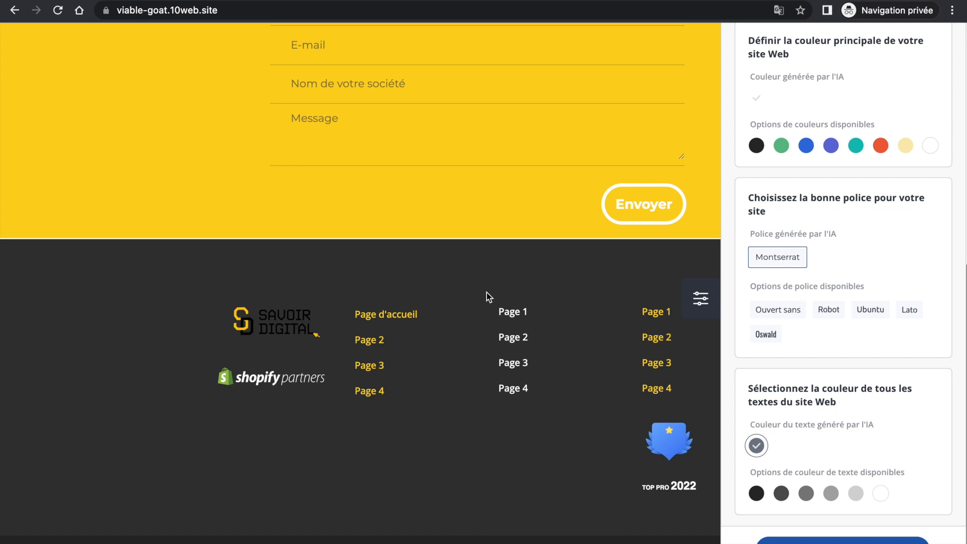
- Compare the original savoirdigital.fr homepage and its footer with the generated version
left_click(528, 0)
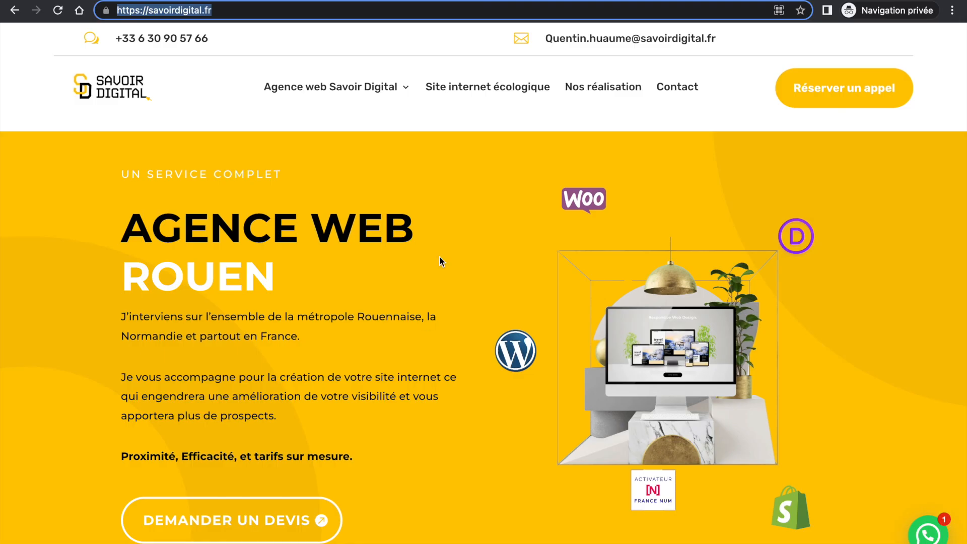
scroll(424, 319, "down", 20)
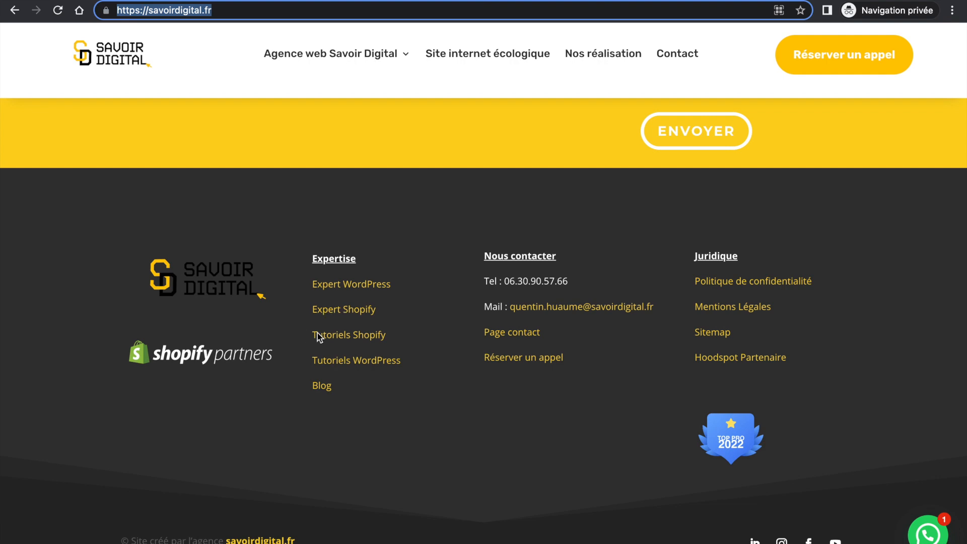
left_click(385, 0)
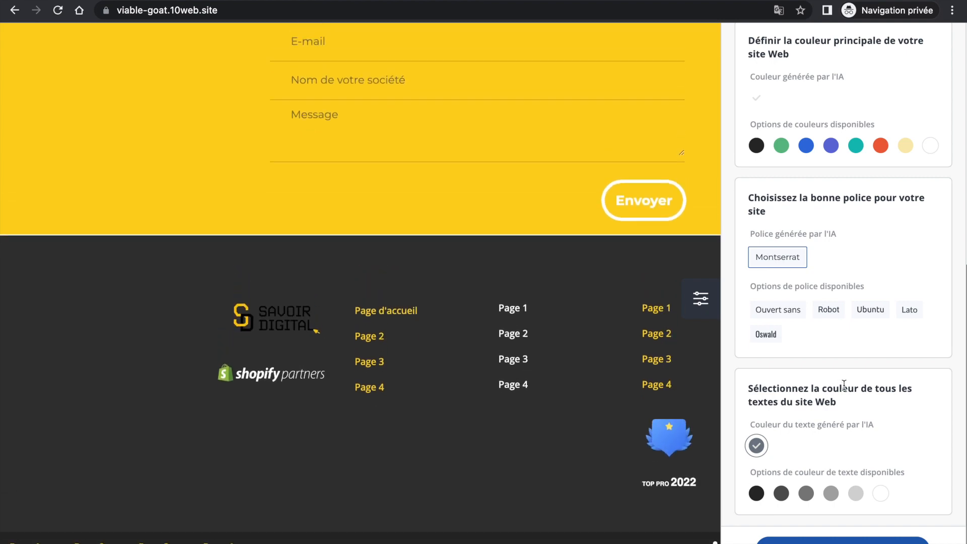
- Preview the Pied de page 1, 2 and 3 footers on the generated site and compare them with the AI-generated Bas de page
scroll(844, 385, "up", 3)
scroll(844, 385, "up", 5)
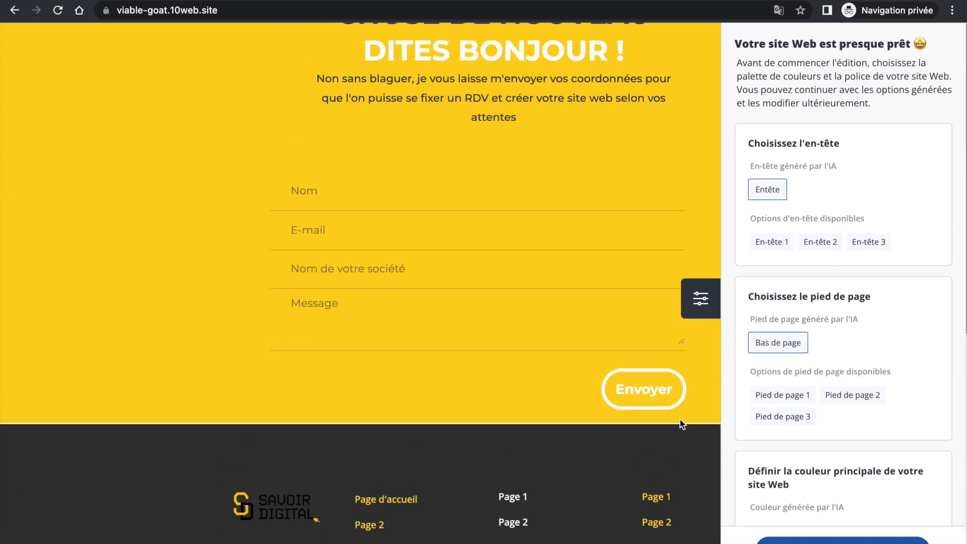
scroll(680, 419, "down", 3)
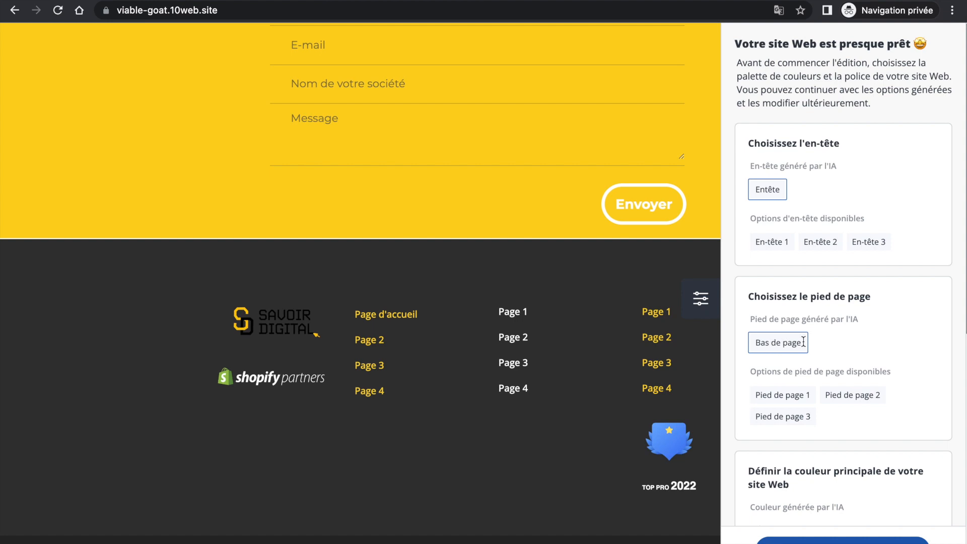
left_click(796, 403)
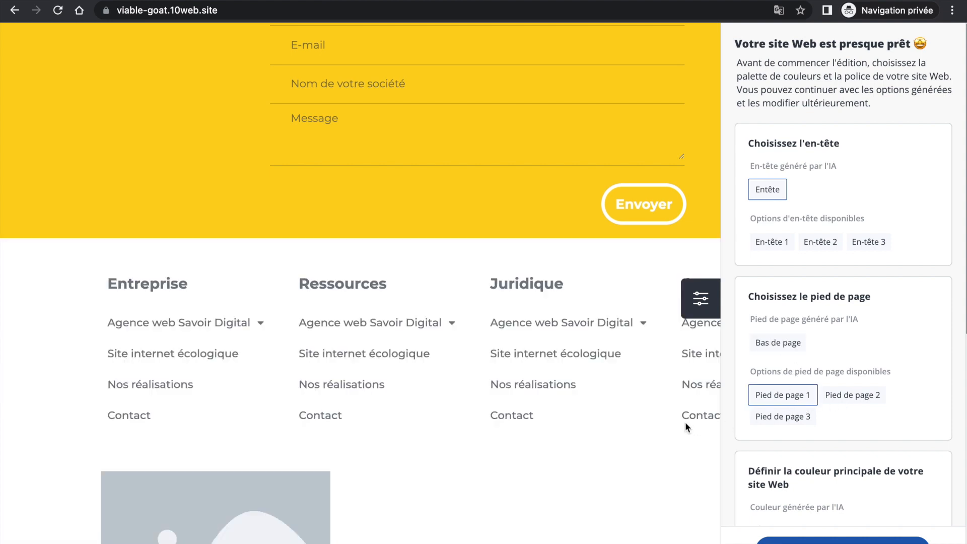
scroll(503, 436, "down", 2)
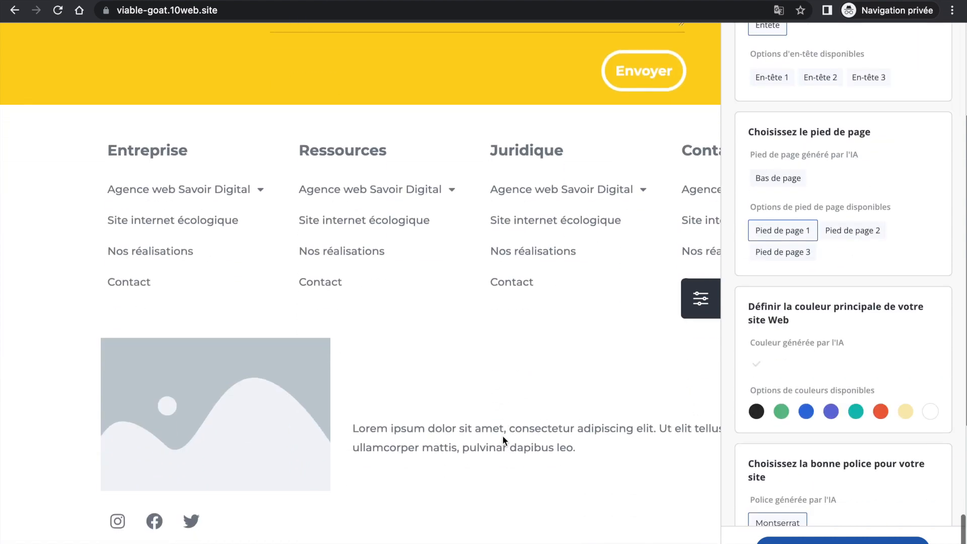
left_click(833, 233)
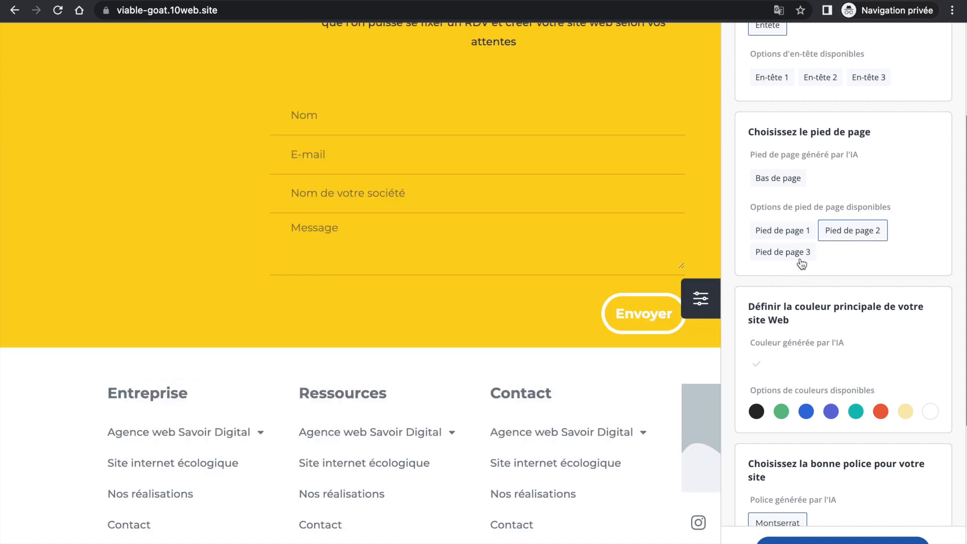
left_click(797, 258)
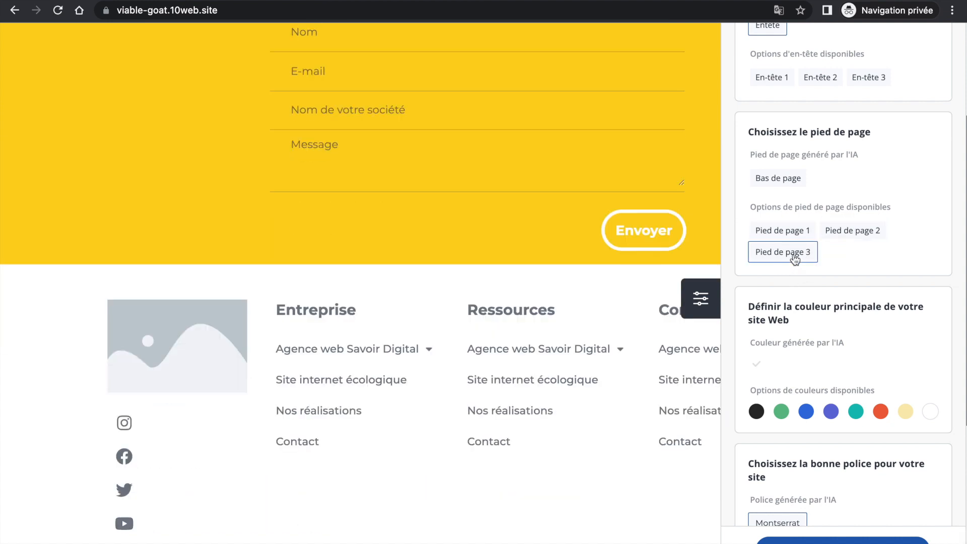
left_click(852, 234)
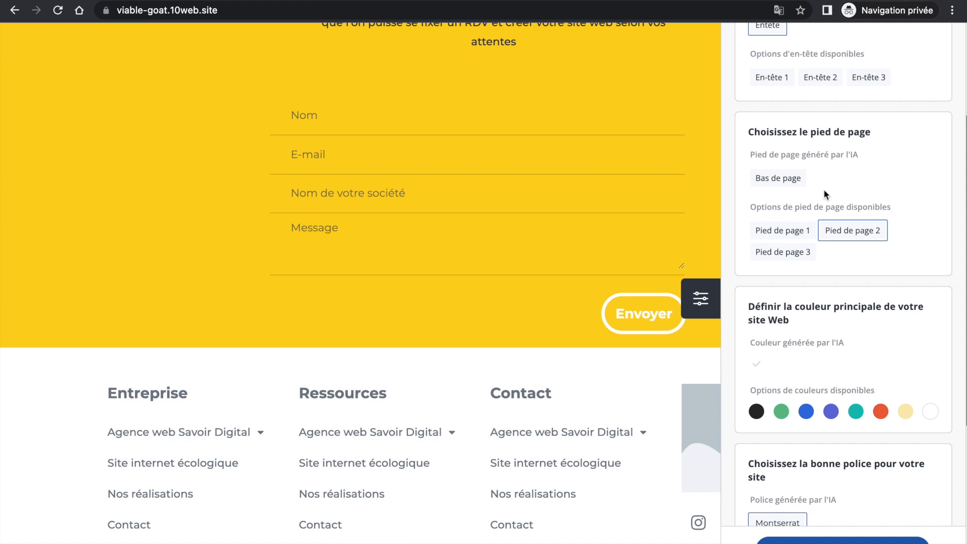
left_click(791, 178)
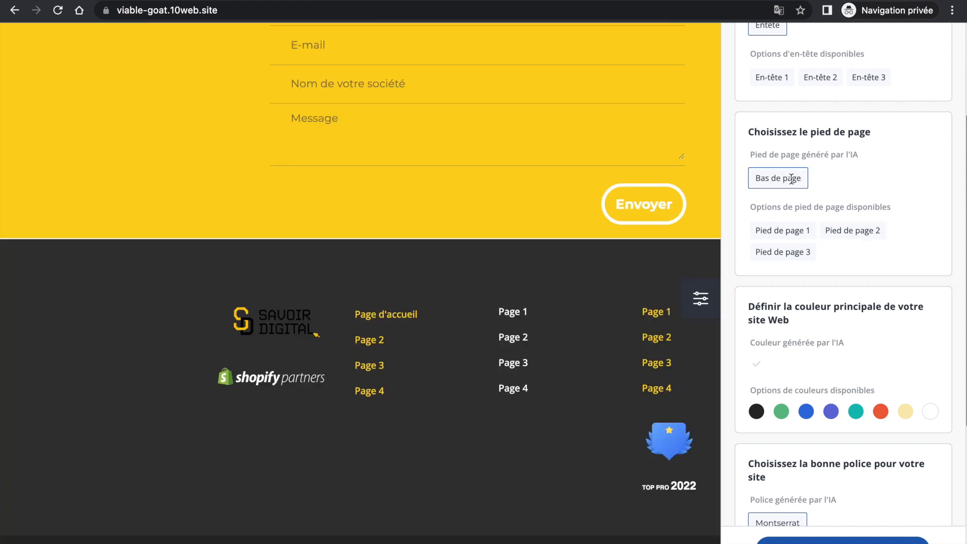
left_click(870, 234)
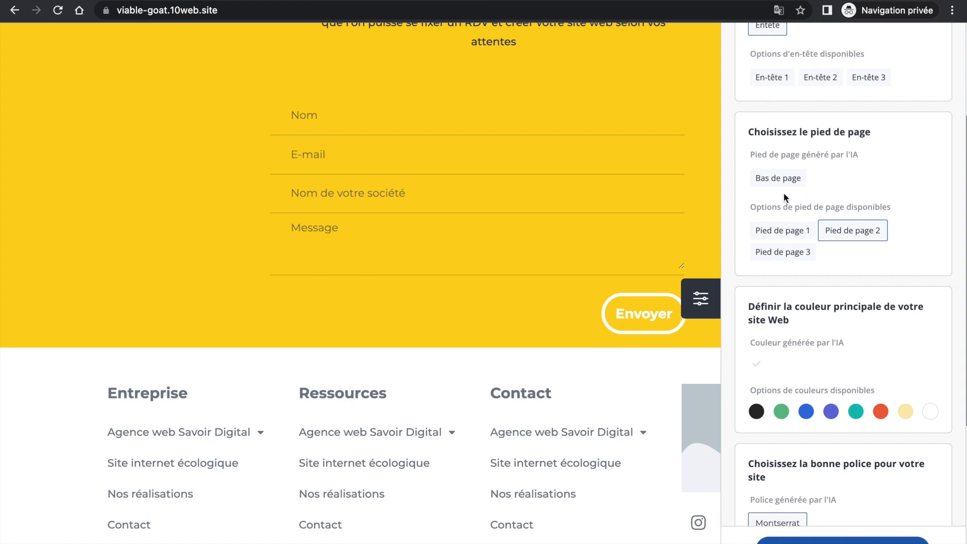
- Choose the AI-generated Bas de page footer and confirm the design options to continue to the site's dashboard
left_click(780, 179)
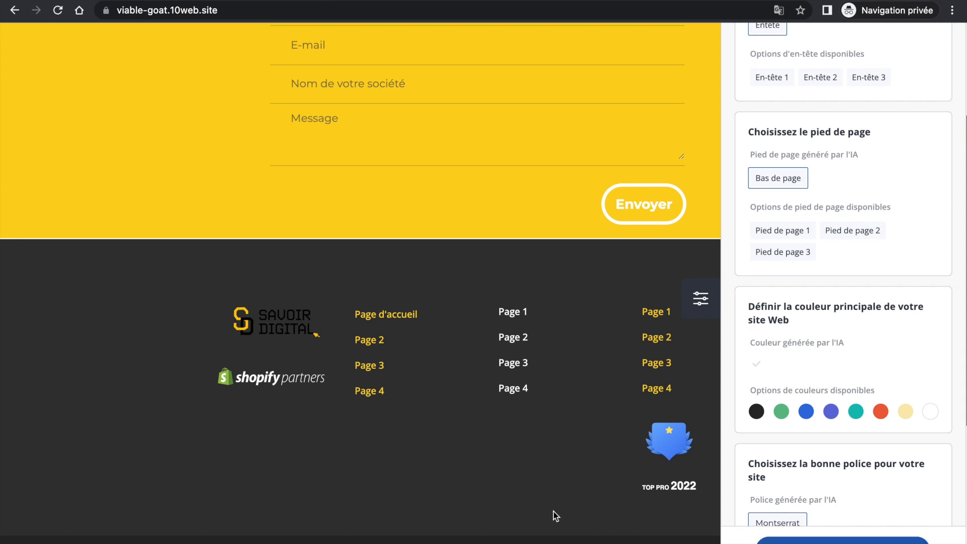
left_click(871, 537)
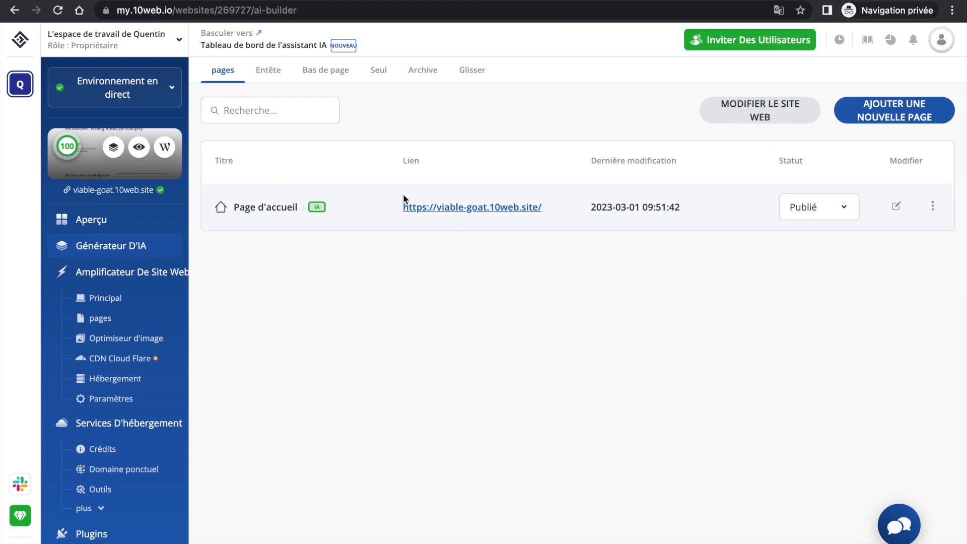
- Examine the home page's publication status options and the site management sections of the AI Builder dashboard
mouse_move(77, 149)
left_click(842, 214)
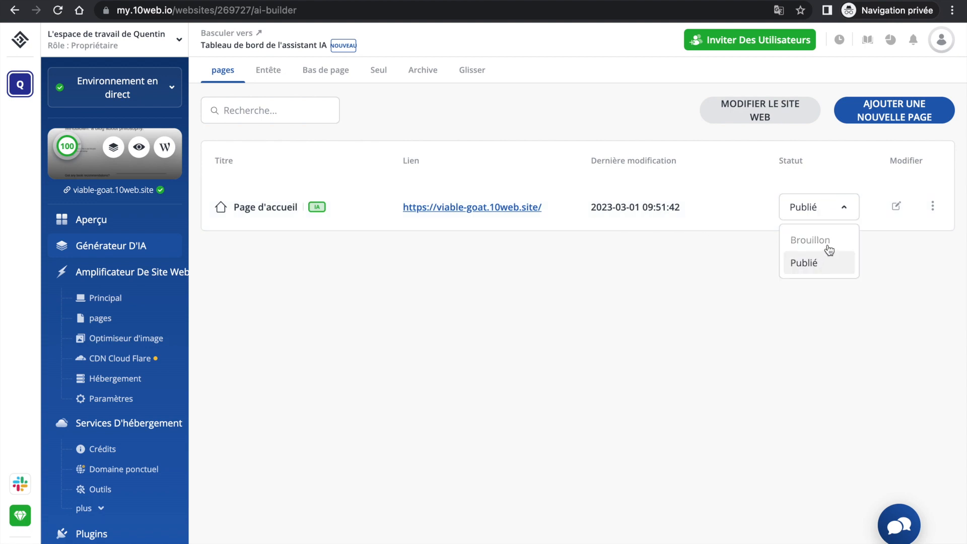
left_click(705, 268)
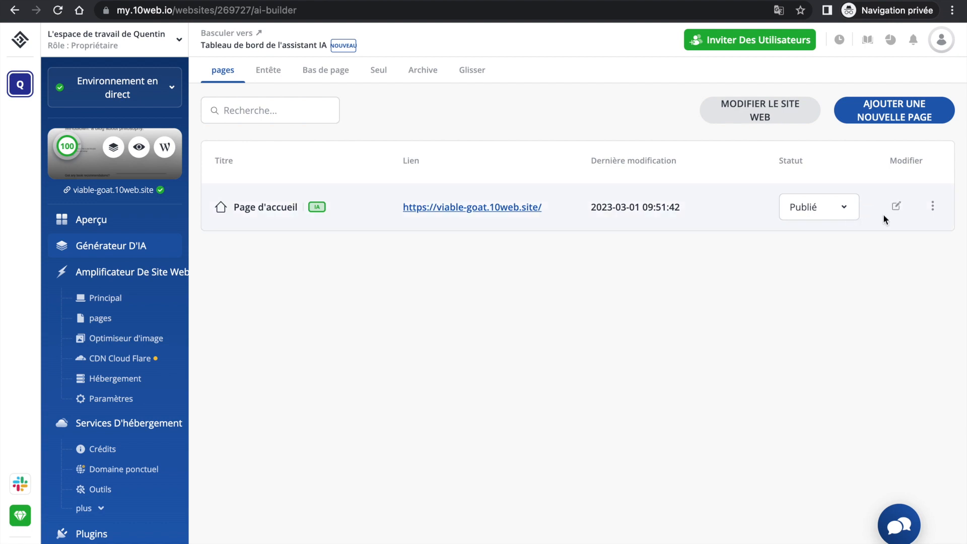
scroll(124, 345, "down", 3)
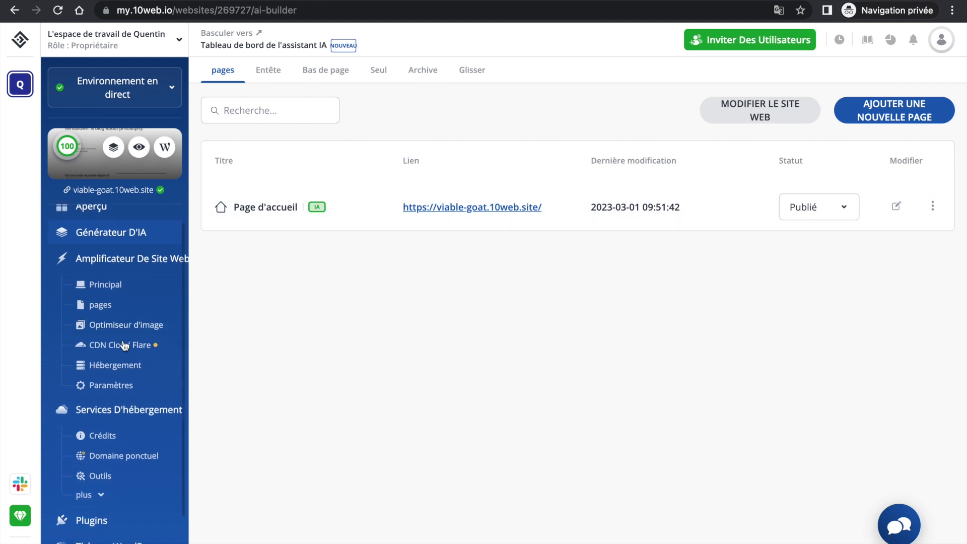
scroll(125, 344, "up", 2)
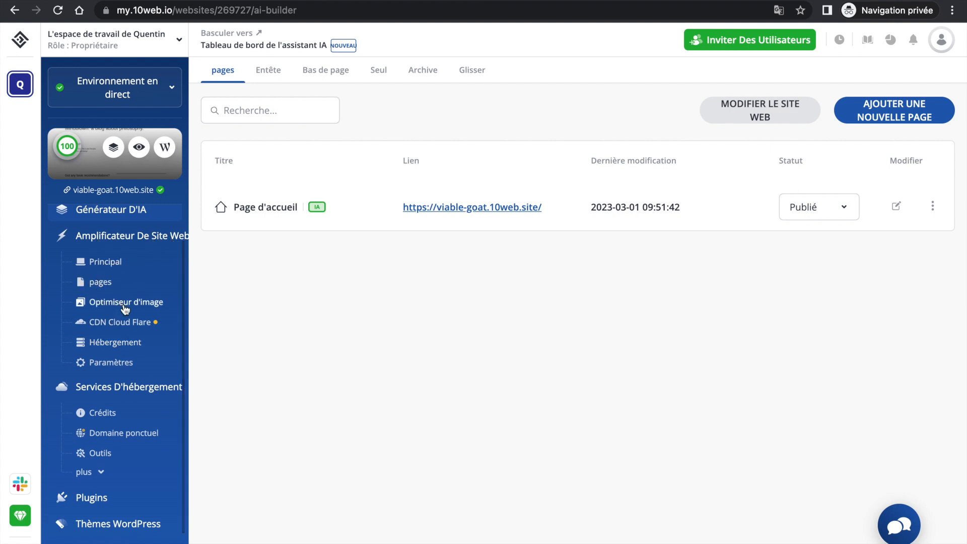
scroll(119, 365, "down", 2)
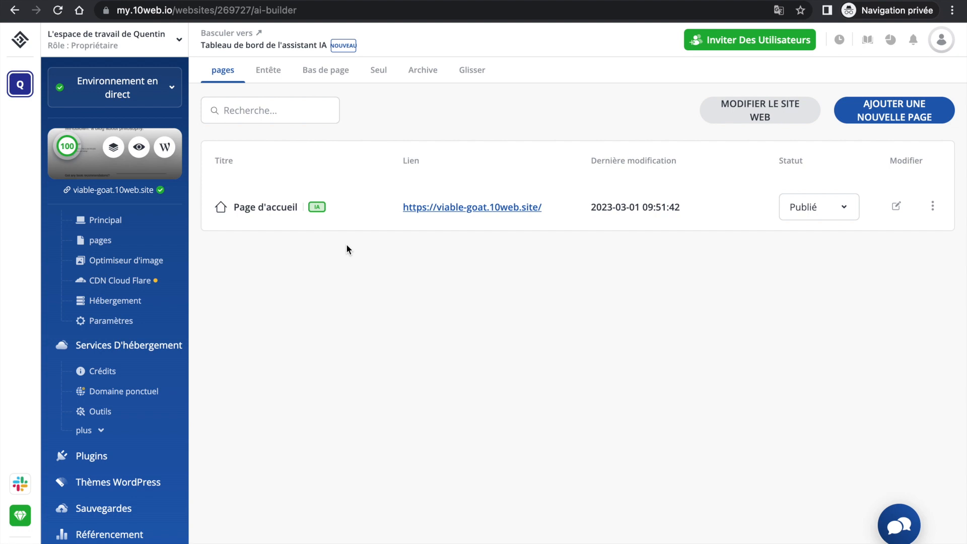
- Open the home page's published link in a new tab and look over the live generated site
right_click(441, 212)
left_click(465, 216)
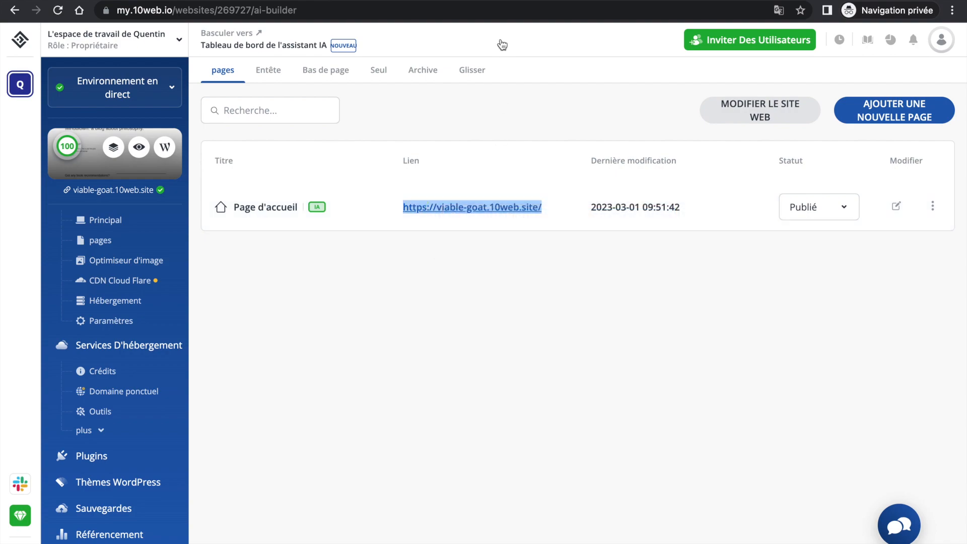
left_click(507, 0)
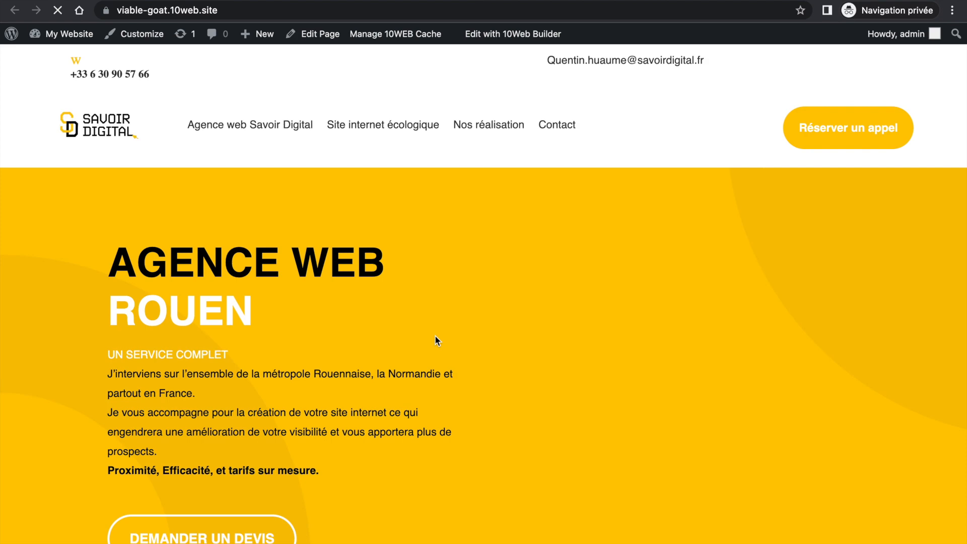
scroll(436, 336, "down", 5)
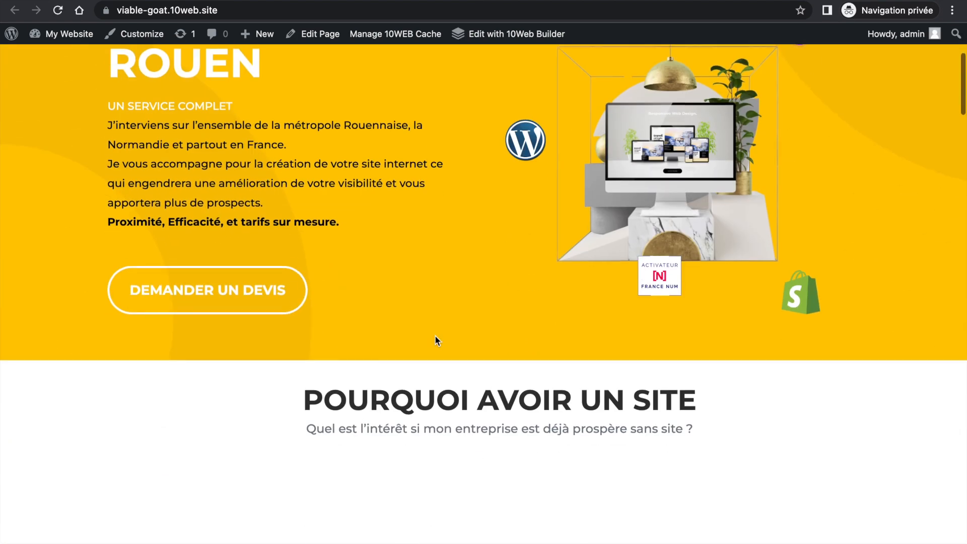
scroll(436, 337, "up", 5)
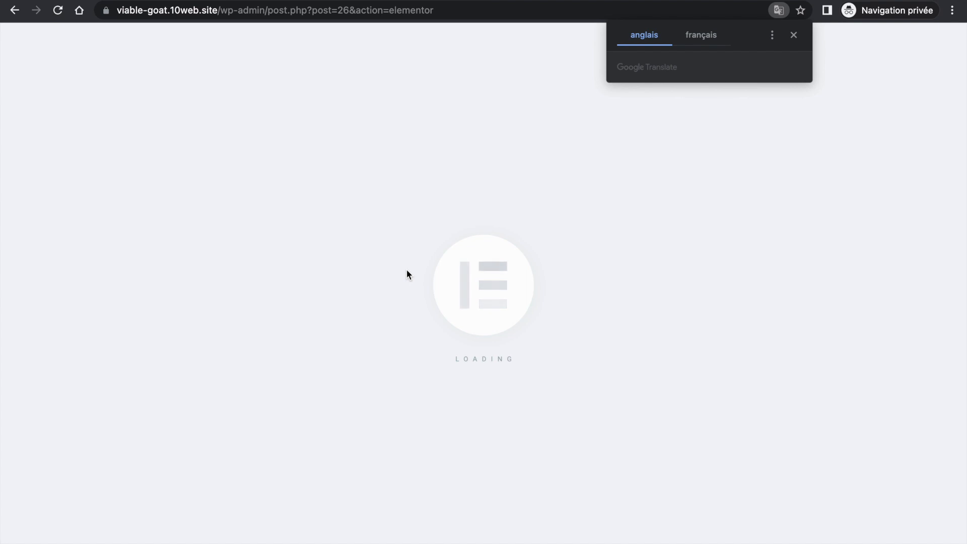
- Examine the available widgets and the hero section of the home page in the page builder
left_click(634, 148)
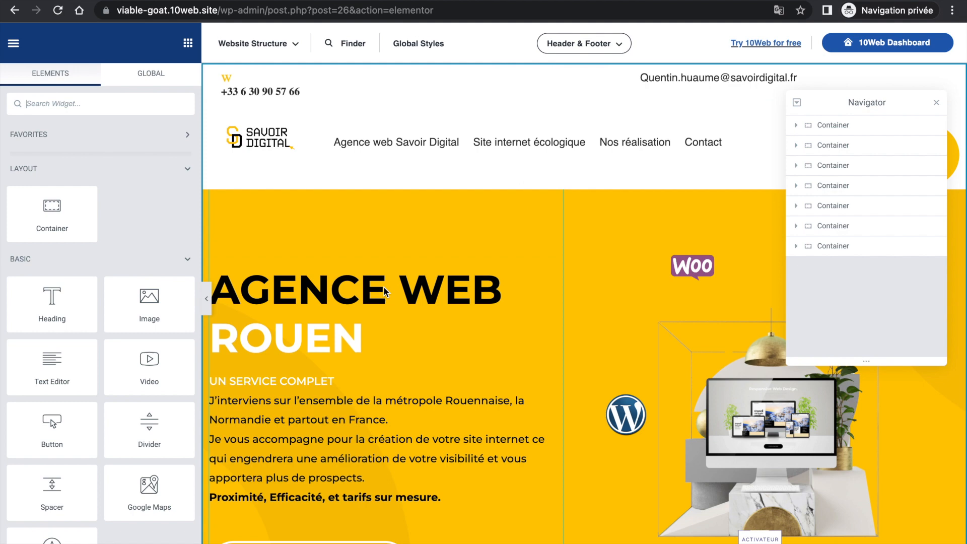
scroll(145, 251, "down", 5)
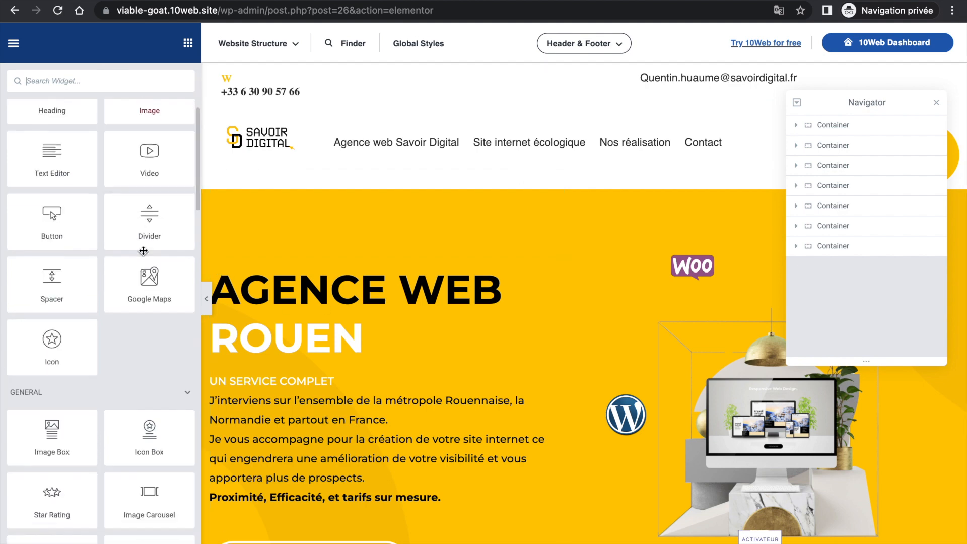
scroll(142, 255, "up", 5)
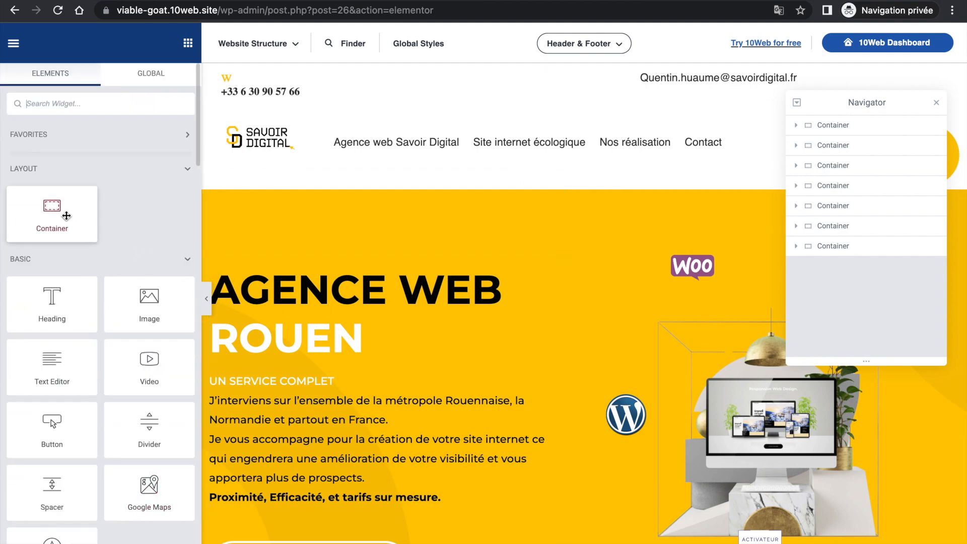
scroll(355, 250, "down", 4)
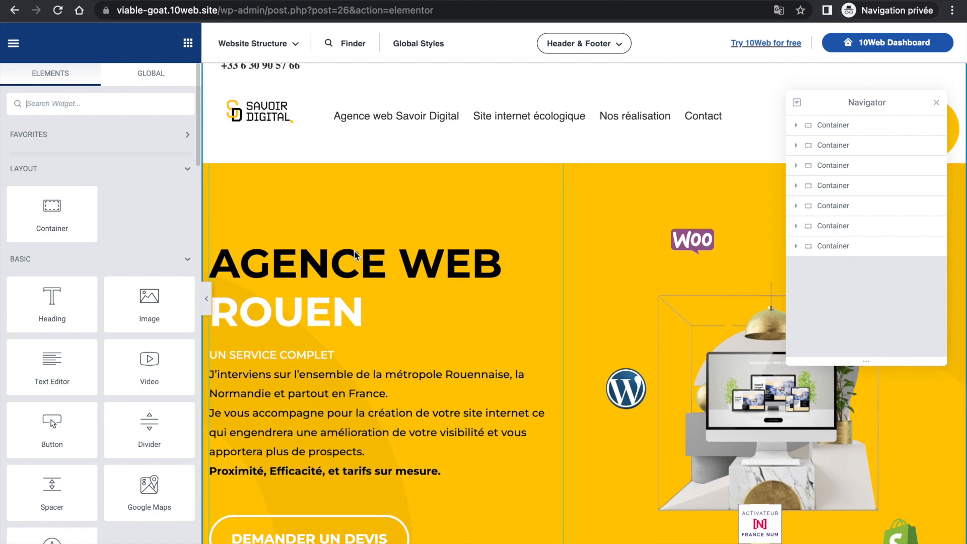
scroll(354, 250, "up", 4)
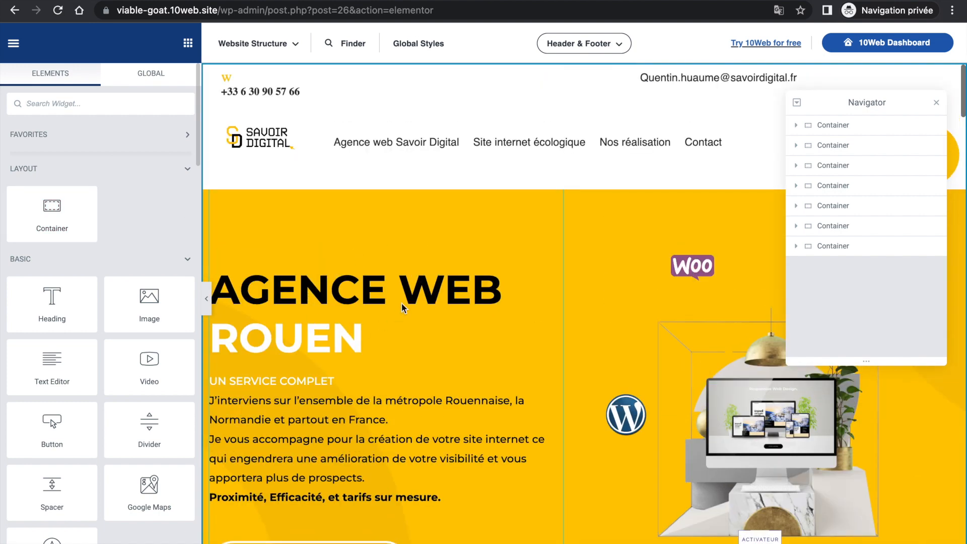
- Open the hero's Call to Action widget for editing and select its AGENCE WEB ROUEN title text
left_click(383, 302)
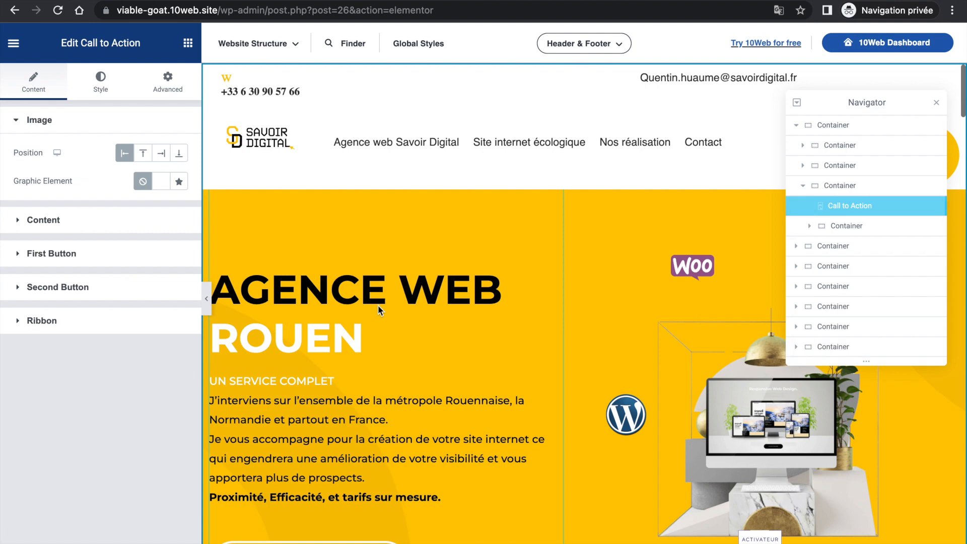
left_click(354, 295)
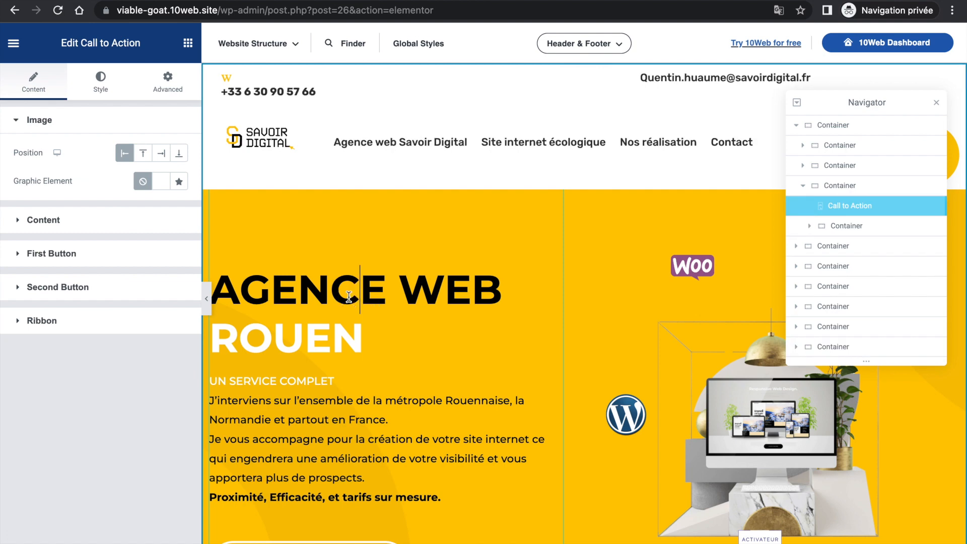
triple_click(349, 297)
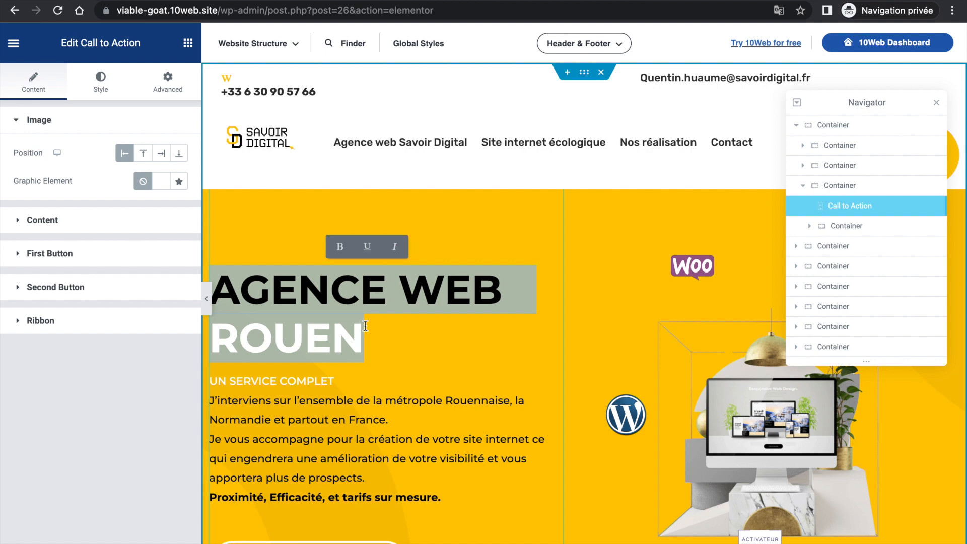
- Delete the yellow square icon above the "Un site internet permet une communication instantanée" text block
scroll(367, 322, "down", 10)
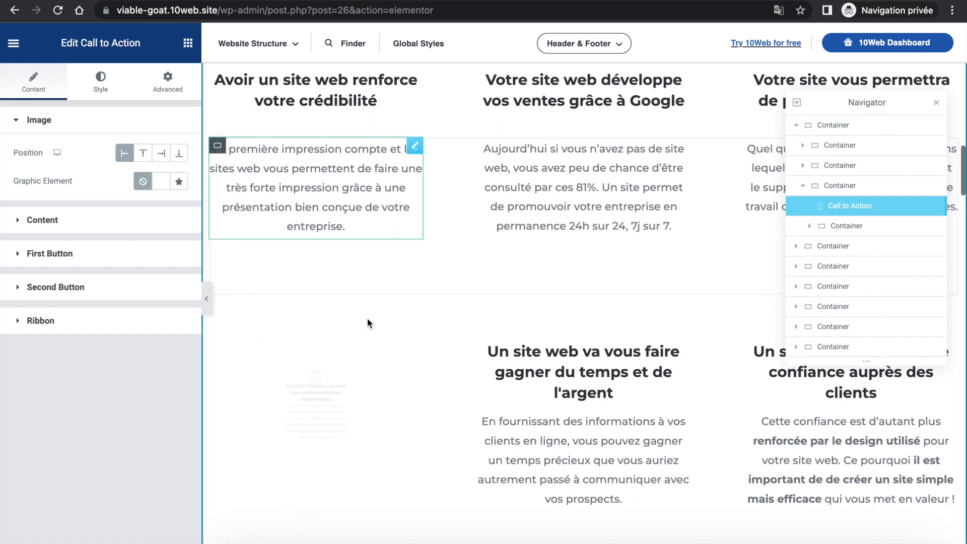
left_click(316, 322)
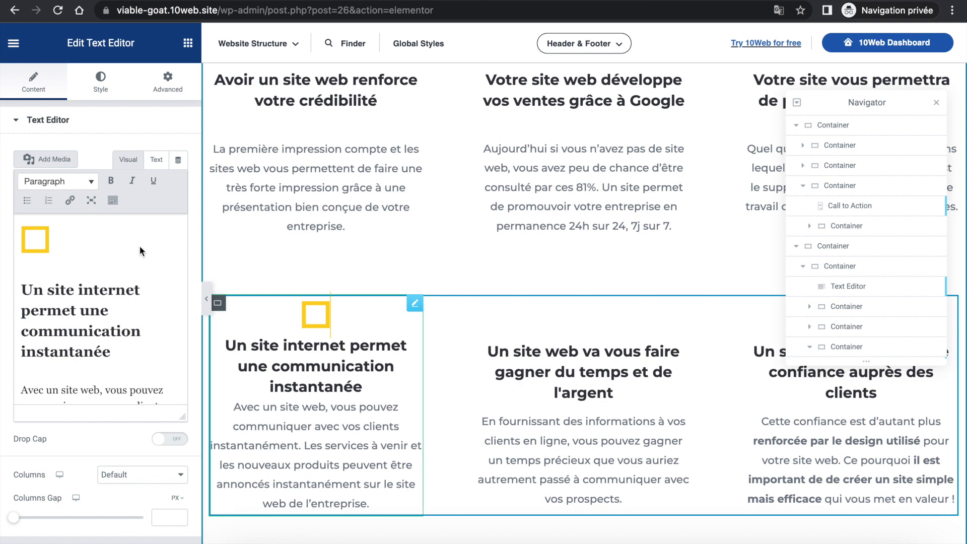
left_click(79, 239)
key("BackSpace")
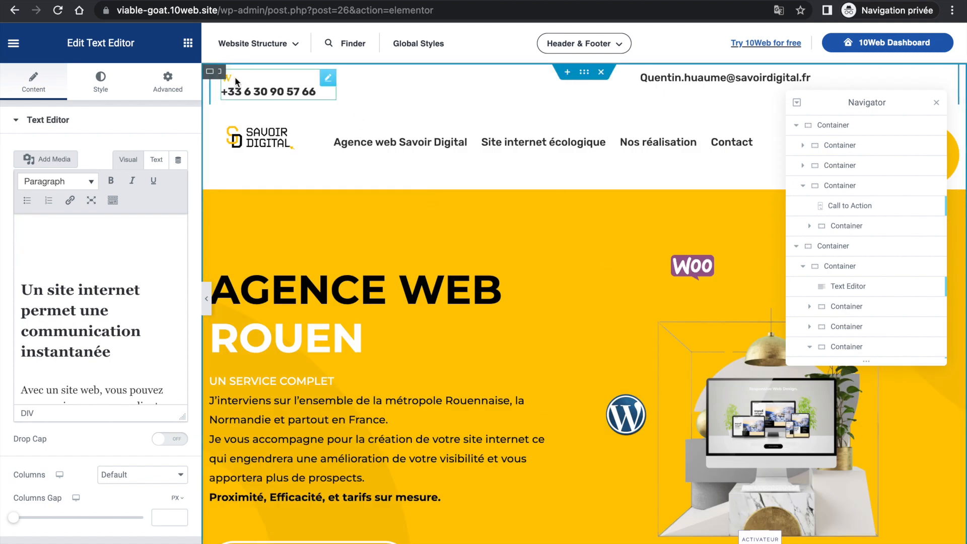
- Delete the stray W and the empty line above the phone number in the page header
left_click(235, 81)
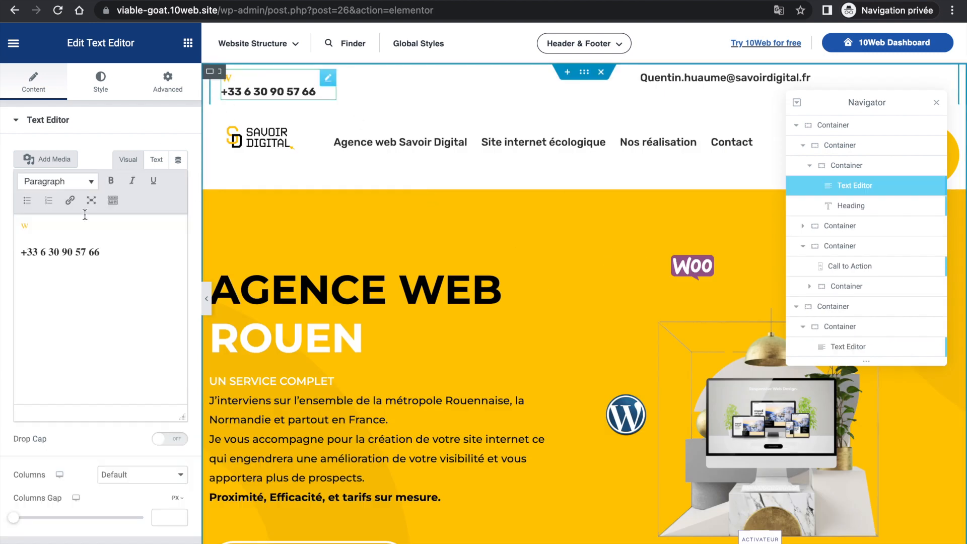
left_click(44, 229)
key("BackSpace")
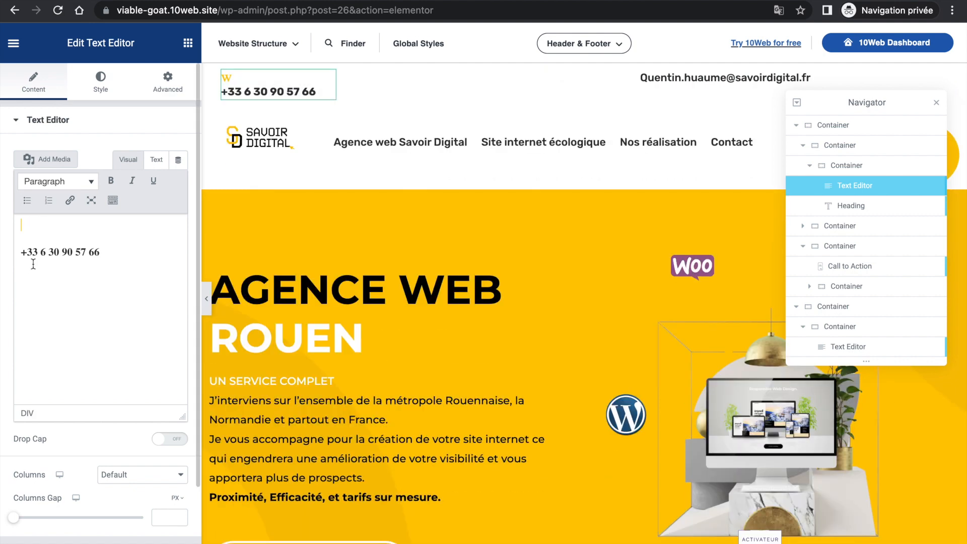
left_click(21, 252)
key("BackSpace")
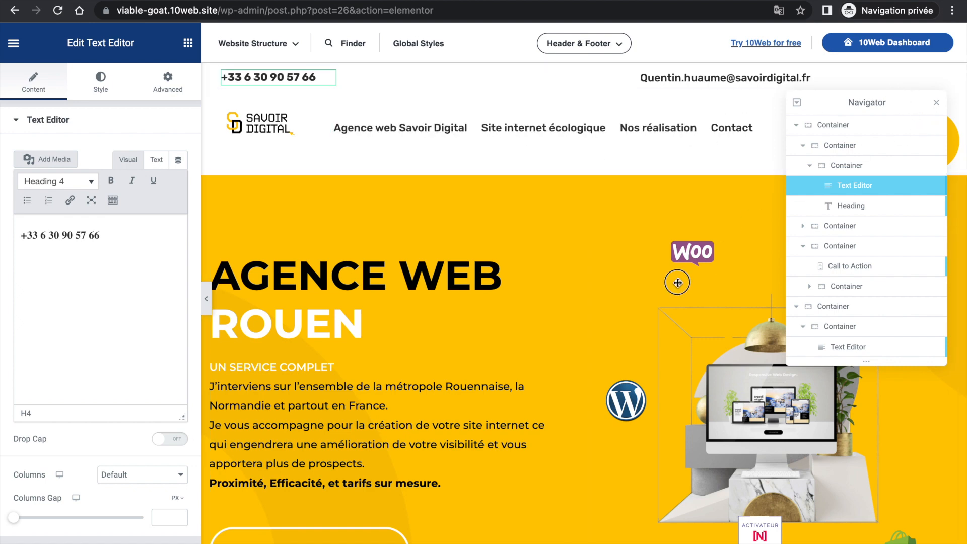
- Move the Navigator panel away from the Réserver un appel button and check the header and hero section
left_click_drag(678, 283, 641, 311)
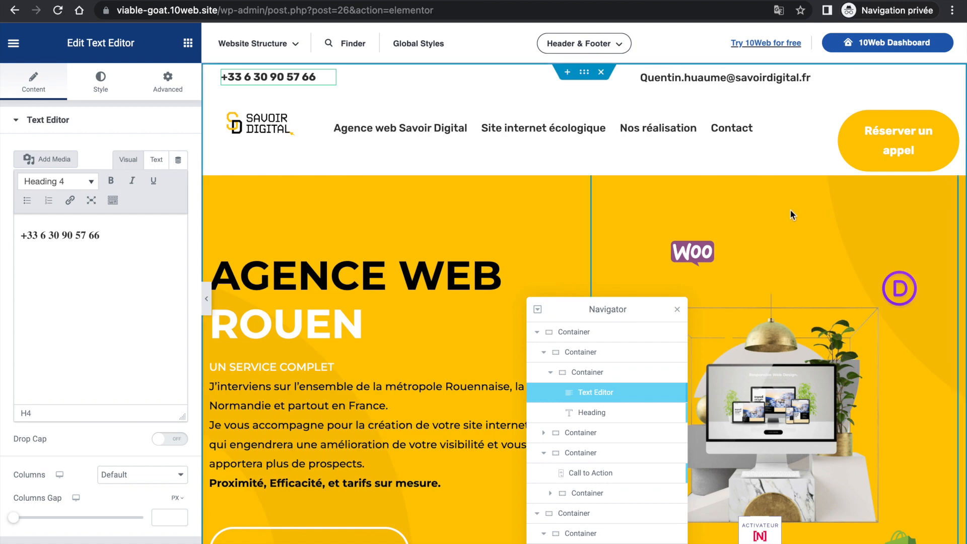
scroll(734, 274, "down", 3)
scroll(733, 270, "up", 3)
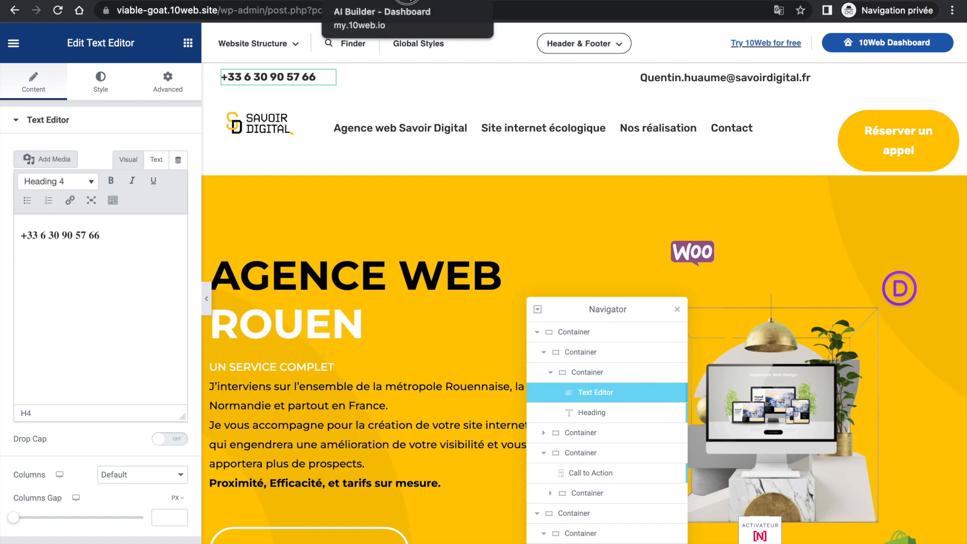
- Switch to the AI Builder dashboard and examine the site's shortcut for accessing the WordPress dashboard
left_click(405, 1)
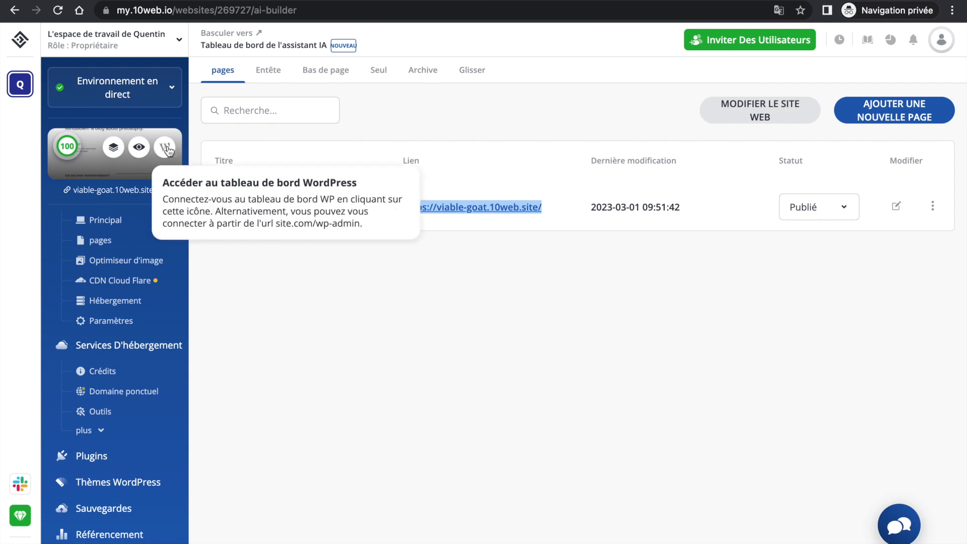
left_click(395, 313)
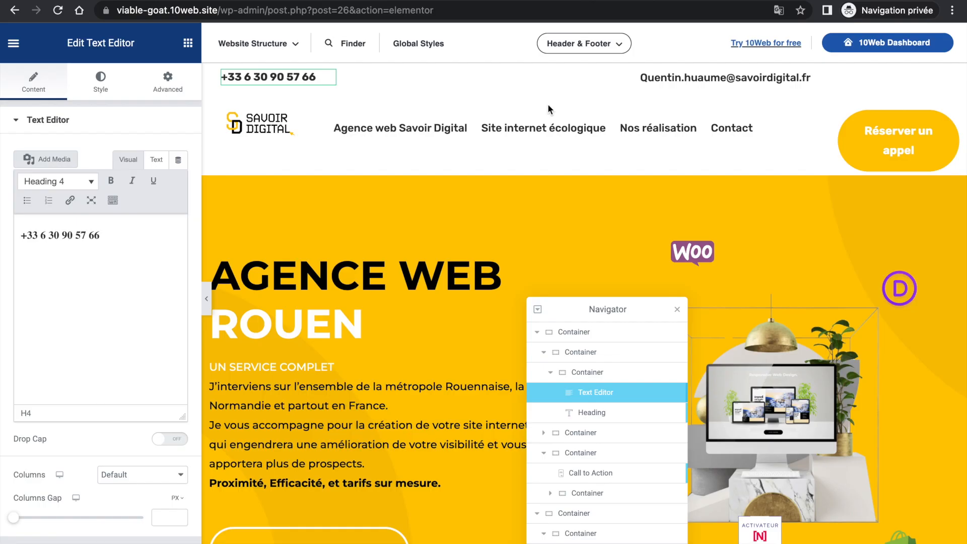
- Select the hero's Call to Action widget in the page builder and review the home page sections below it
left_click(440, 318)
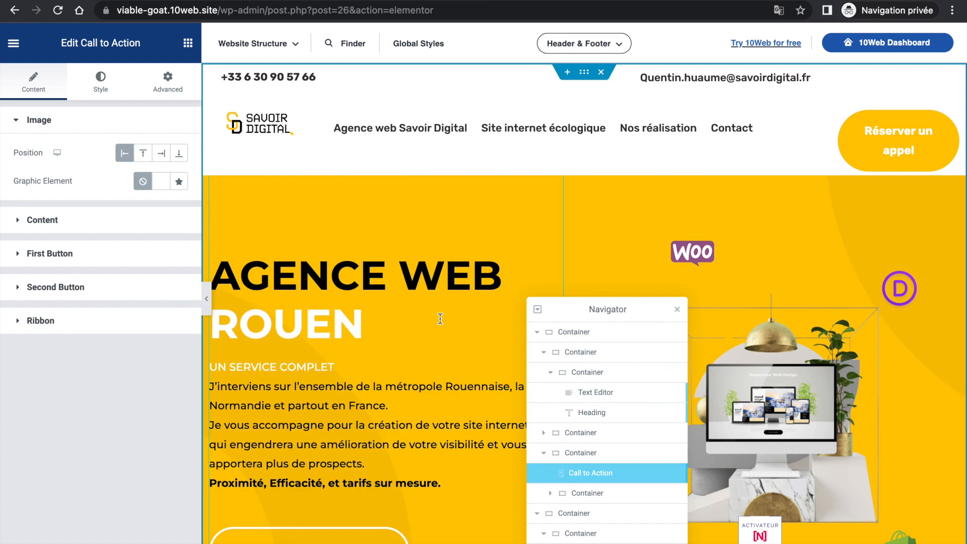
scroll(462, 360, "down", 3)
scroll(462, 359, "down", 15)
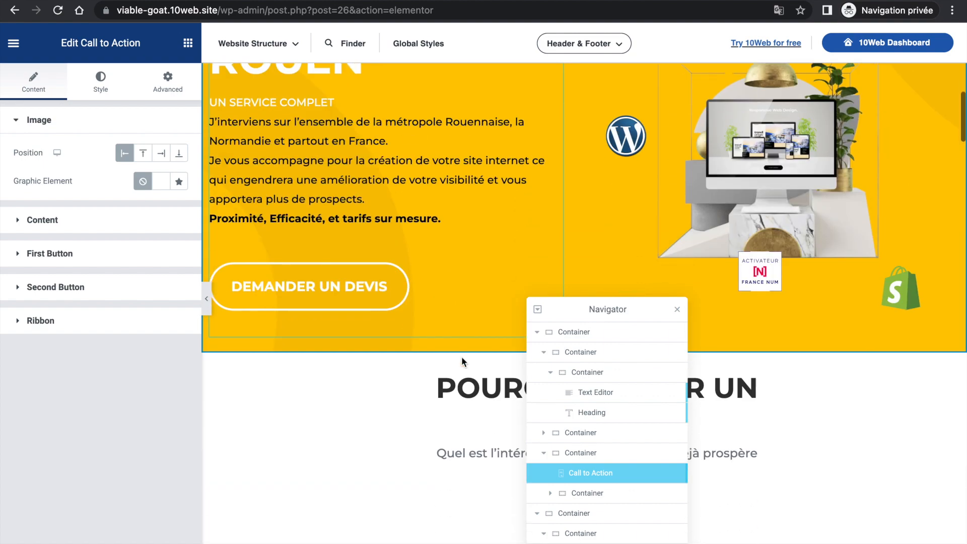
scroll(461, 356, "up", 10)
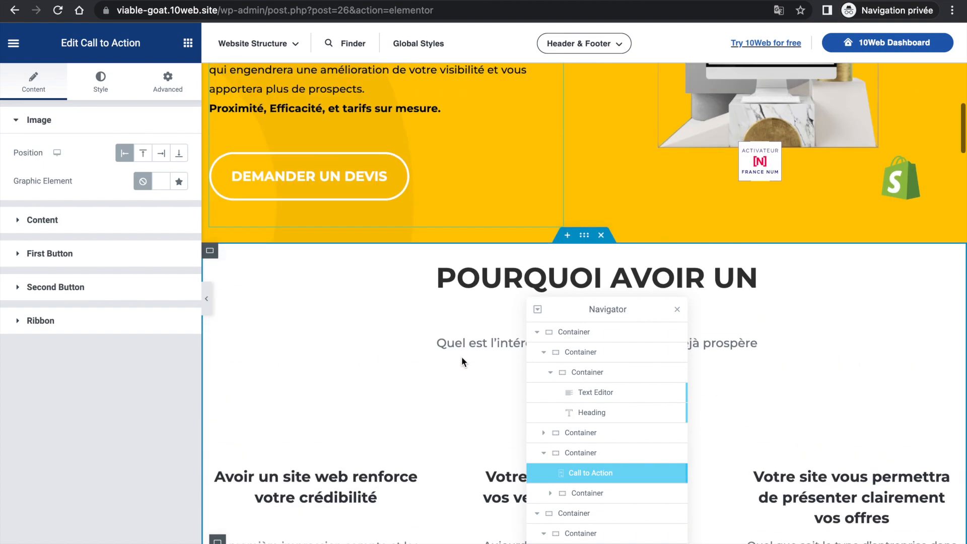